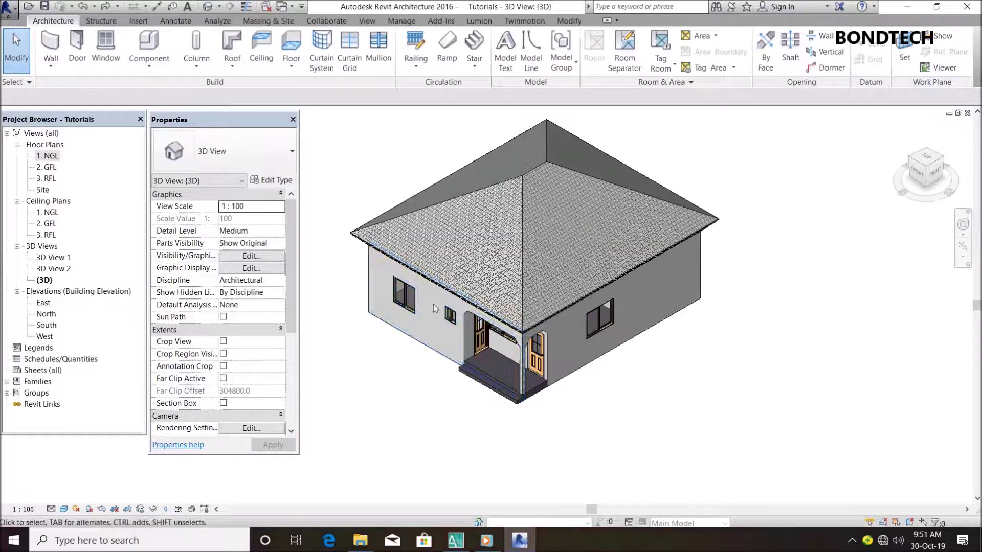
Zoom around the house, try adding 'BLOCK 2A' model text, then cancel placing it.
{"action": "scroll", "coordinate": [448, 286], "scroll_direction": "up", "scroll_amount": 5}
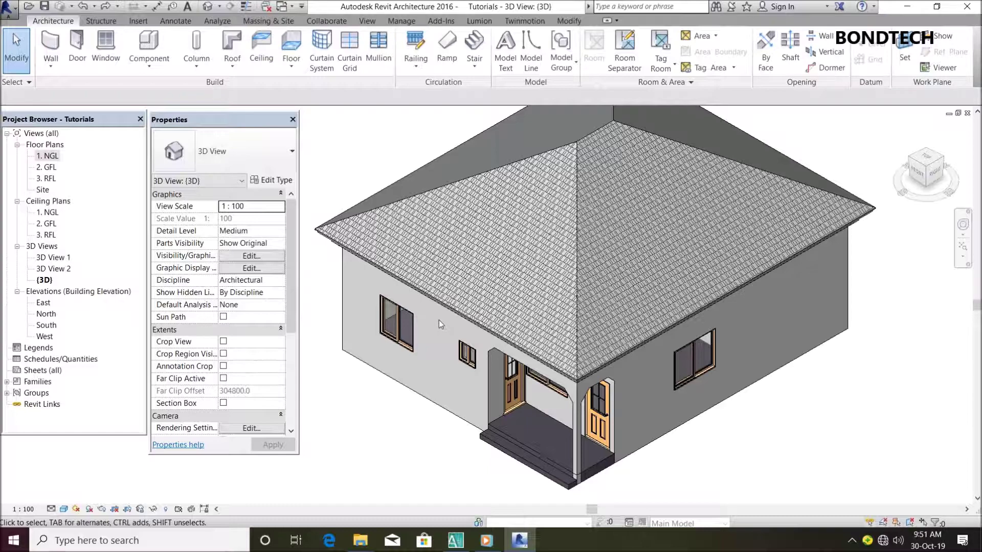
{"action": "scroll", "coordinate": [439, 318], "scroll_direction": "down", "scroll_amount": 3}
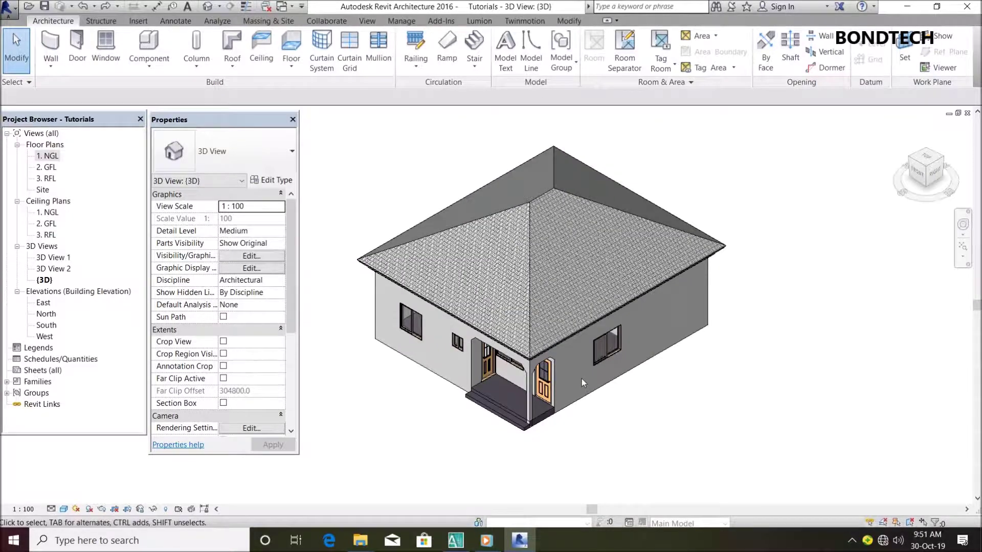
{"action": "scroll", "coordinate": [581, 378], "scroll_direction": "up", "scroll_amount": 2}
{"action": "scroll", "coordinate": [582, 377], "scroll_direction": "up", "scroll_amount": 1}
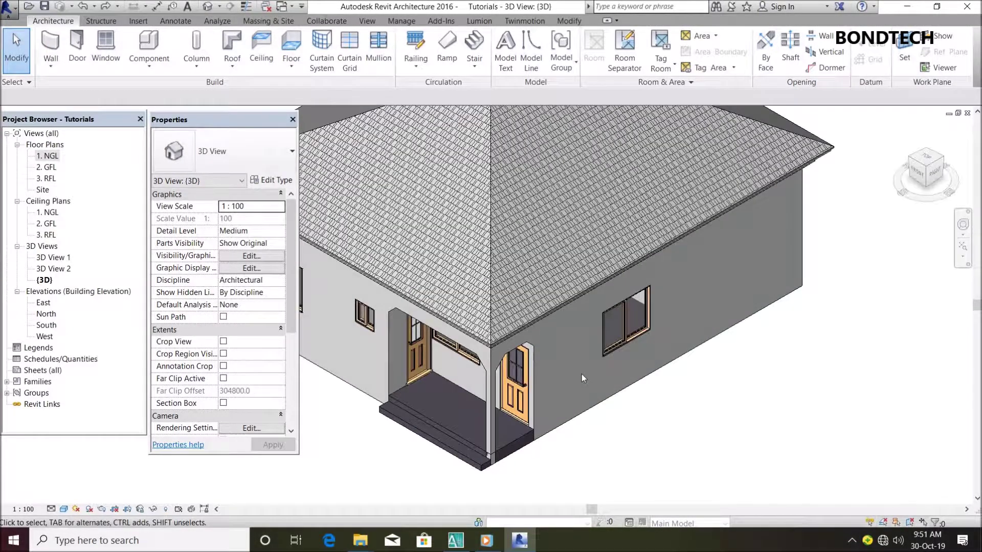
{"action": "scroll", "coordinate": [581, 373], "scroll_direction": "down", "scroll_amount": 2}
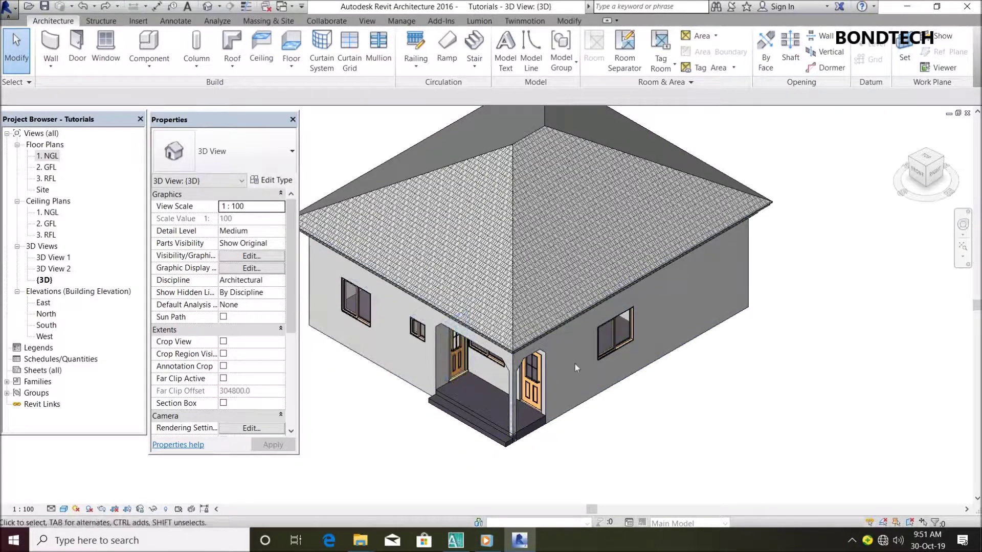
{"action": "scroll", "coordinate": [575, 364], "scroll_direction": "down", "scroll_amount": 1}
{"action": "scroll", "coordinate": [486, 336], "scroll_direction": "up", "scroll_amount": 2}
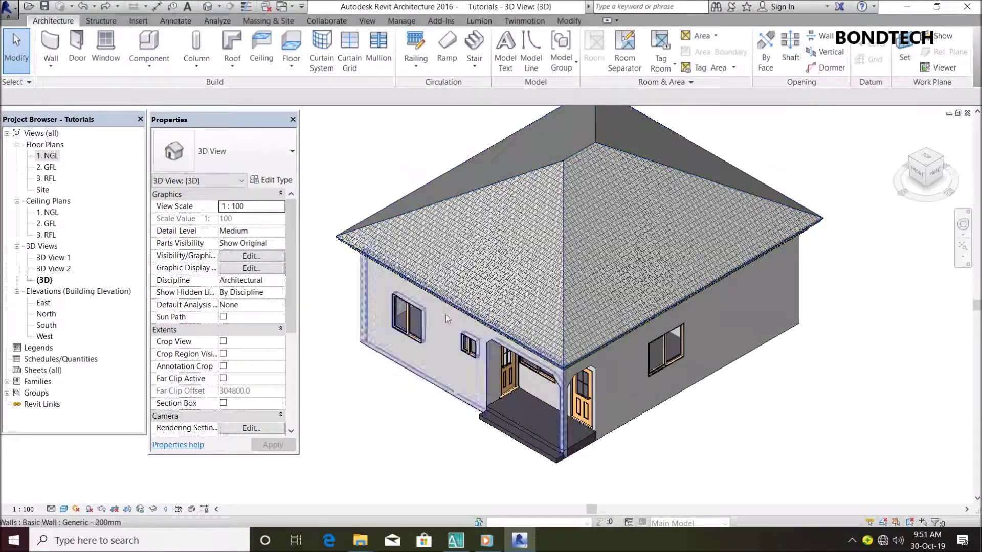
{"action": "scroll", "coordinate": [757, 309], "scroll_direction": "up", "scroll_amount": 1}
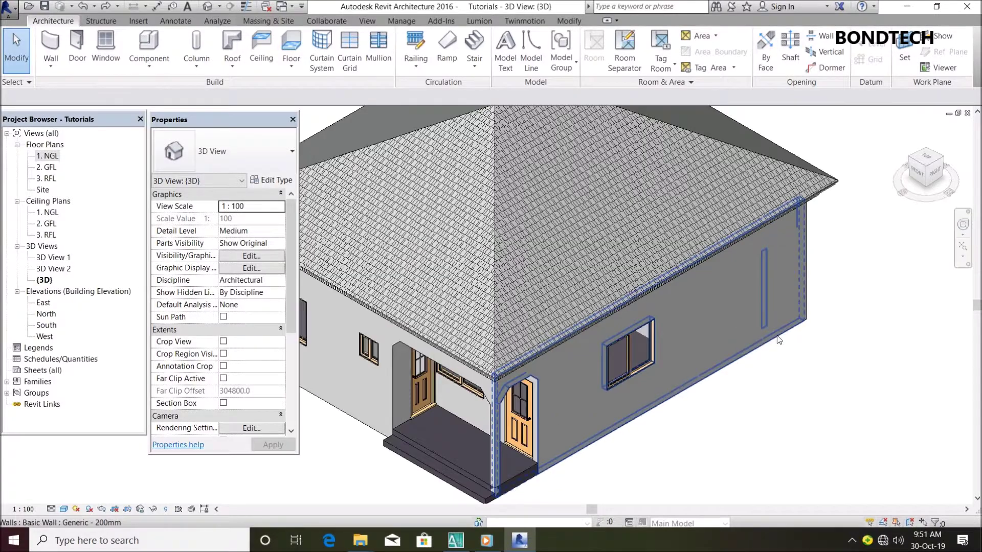
{"action": "scroll", "coordinate": [757, 309], "scroll_direction": "down", "scroll_amount": 2}
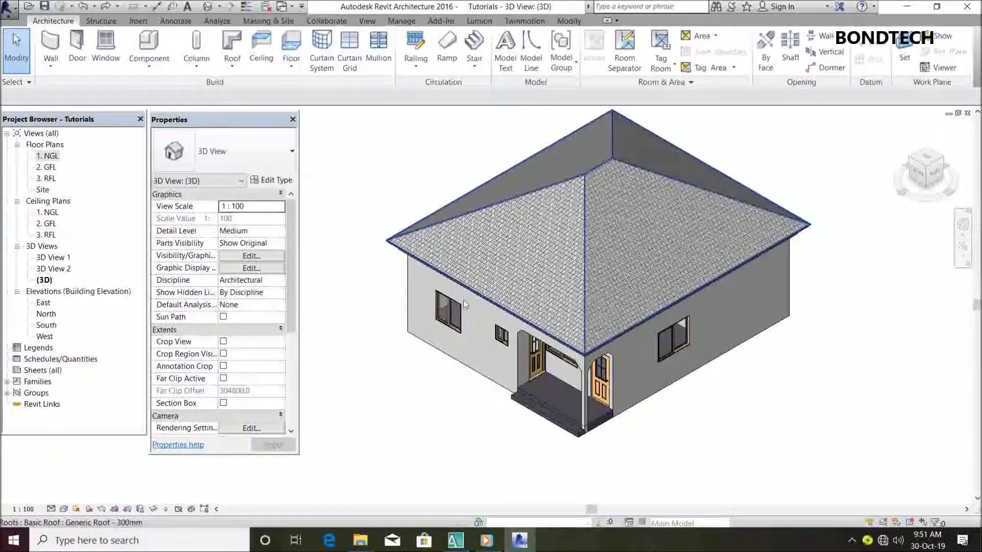
{"action": "scroll", "coordinate": [453, 362], "scroll_direction": "up", "scroll_amount": 1}
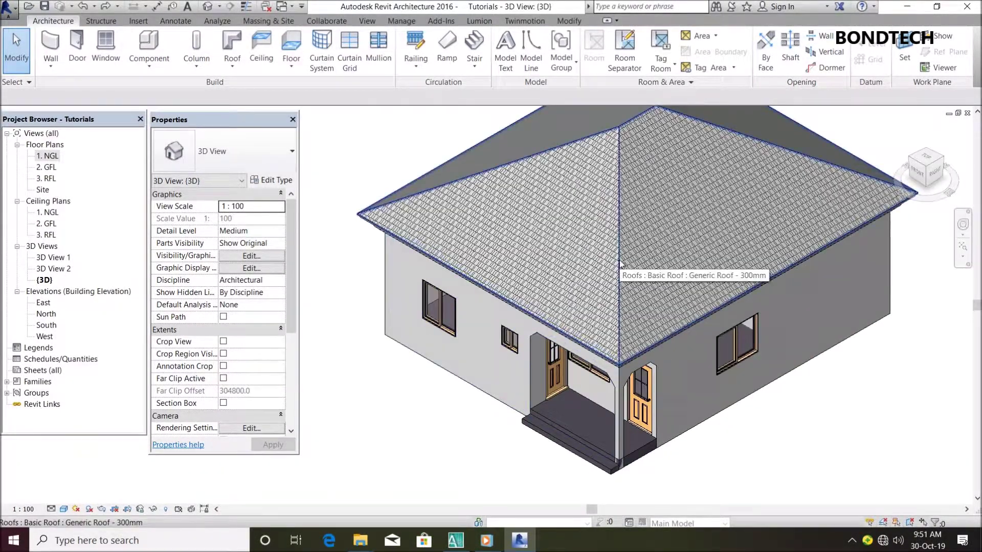
{"action": "scroll", "coordinate": [519, 361], "scroll_direction": "down", "scroll_amount": 1}
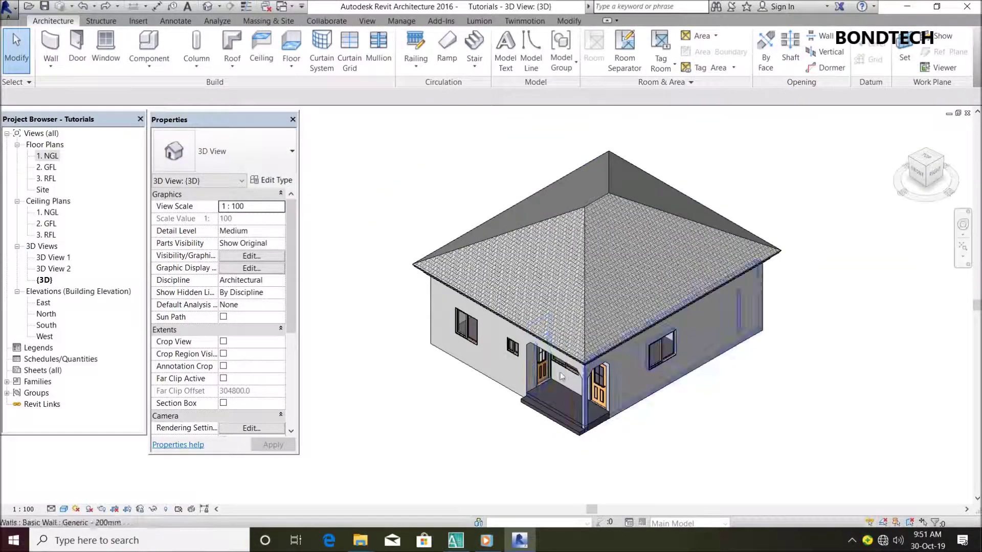
{"action": "scroll", "coordinate": [497, 356], "scroll_direction": "up", "scroll_amount": 1}
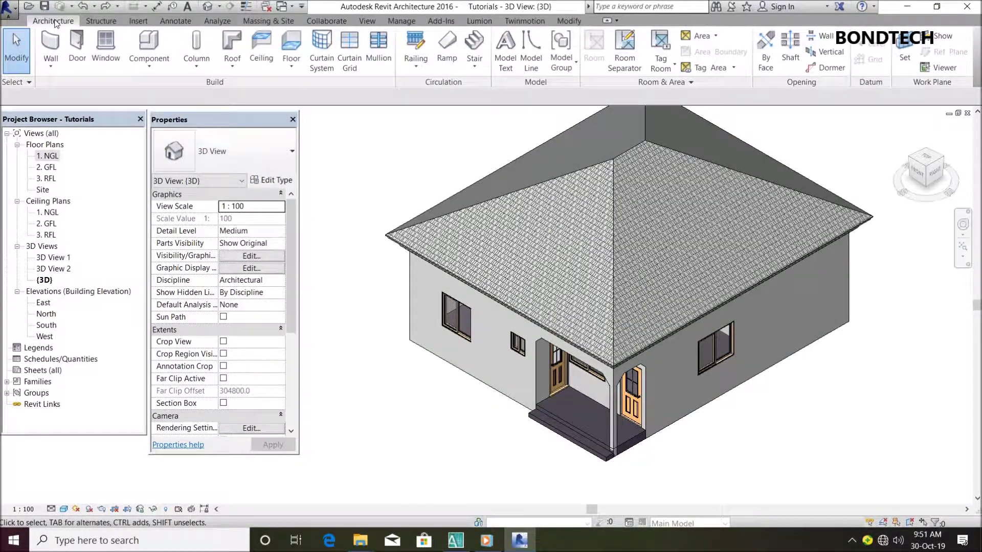
{"action": "left_click", "coordinate": [505, 60]}
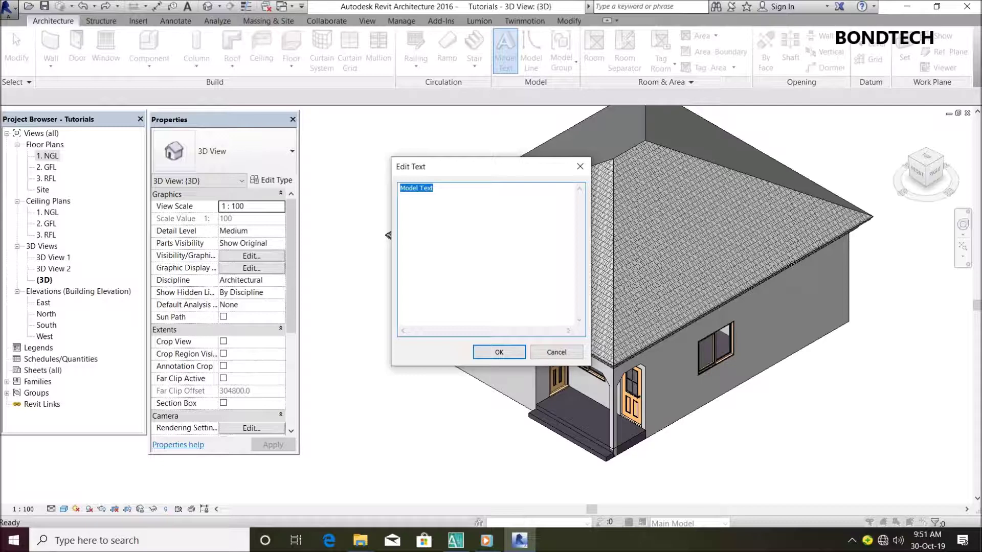
{"action": "type", "text": "b"}
{"action": "left_click", "coordinate": [498, 353]}
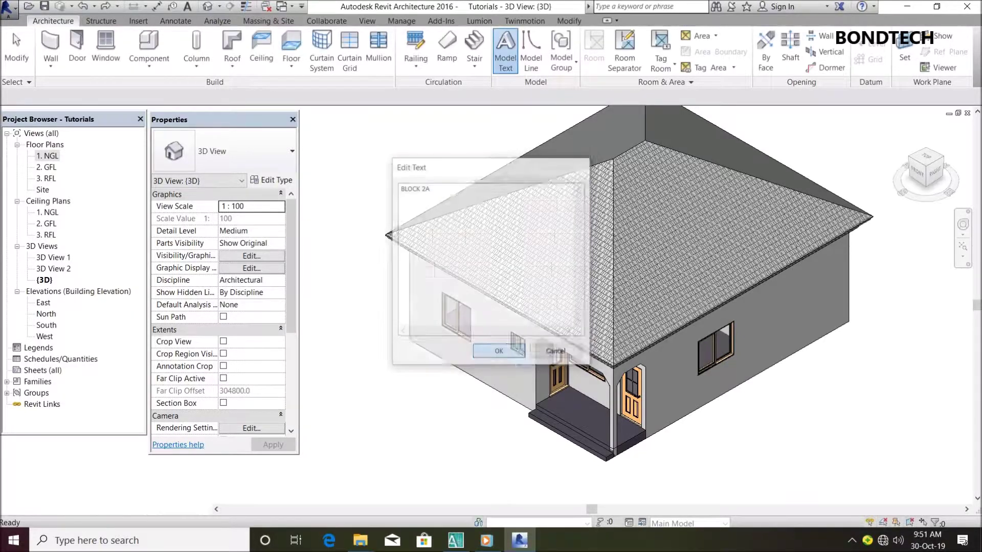
{"action": "scroll", "coordinate": [469, 369], "scroll_direction": "up", "scroll_amount": 1}
{"action": "scroll", "coordinate": [469, 367], "scroll_direction": "up", "scroll_amount": 1}
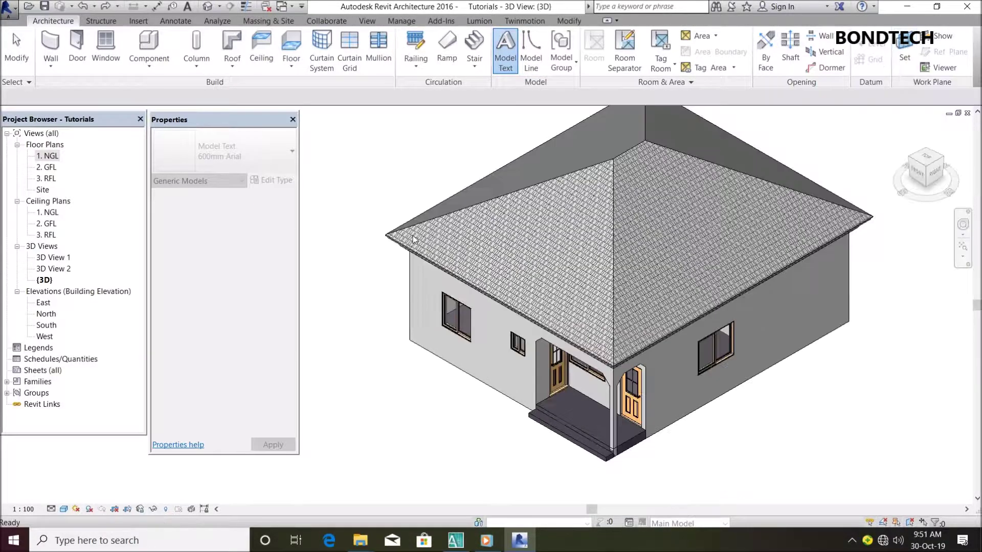
{"action": "left_click", "coordinate": [13, 33]}
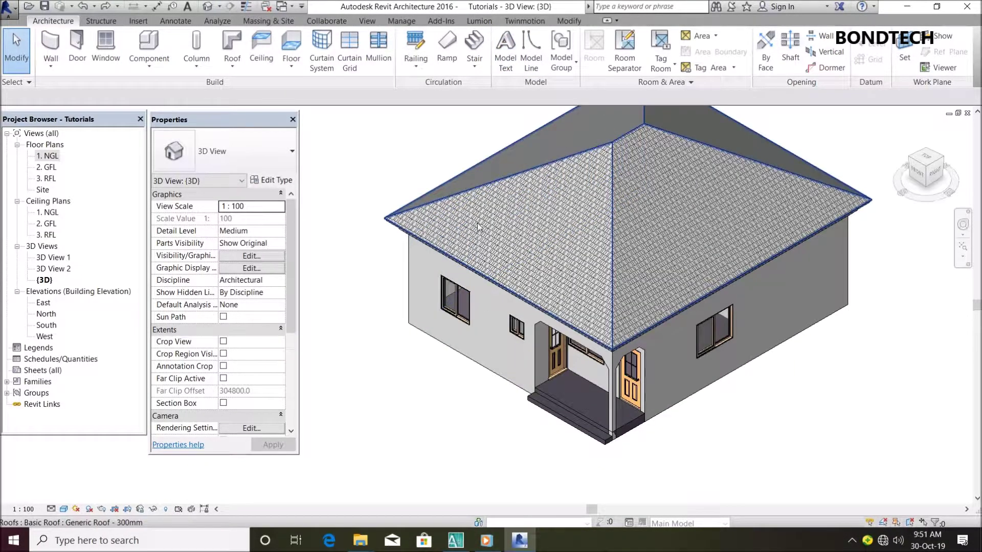
Set the work plane by picking the house's left wall.
{"action": "left_click", "coordinate": [905, 56]}
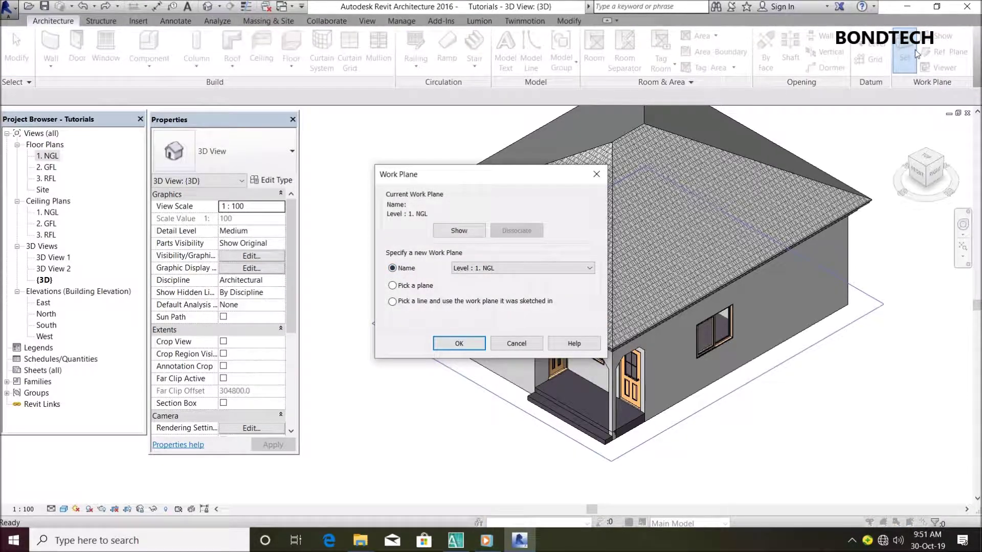
{"action": "left_click", "coordinate": [393, 286]}
{"action": "left_click", "coordinate": [464, 345]}
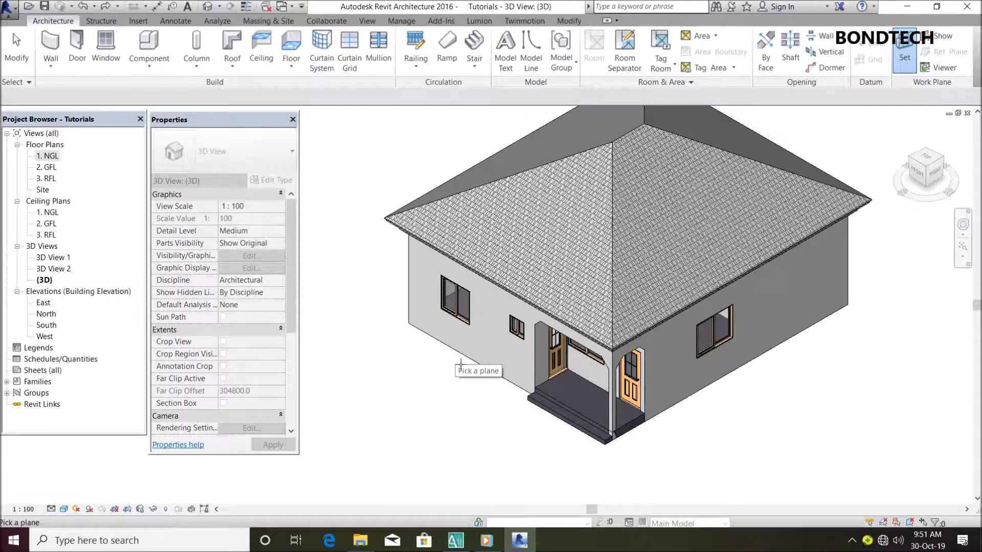
{"action": "scroll", "coordinate": [449, 345], "scroll_direction": "up", "scroll_amount": 1}
{"action": "scroll", "coordinate": [449, 344], "scroll_direction": "up", "scroll_amount": 2}
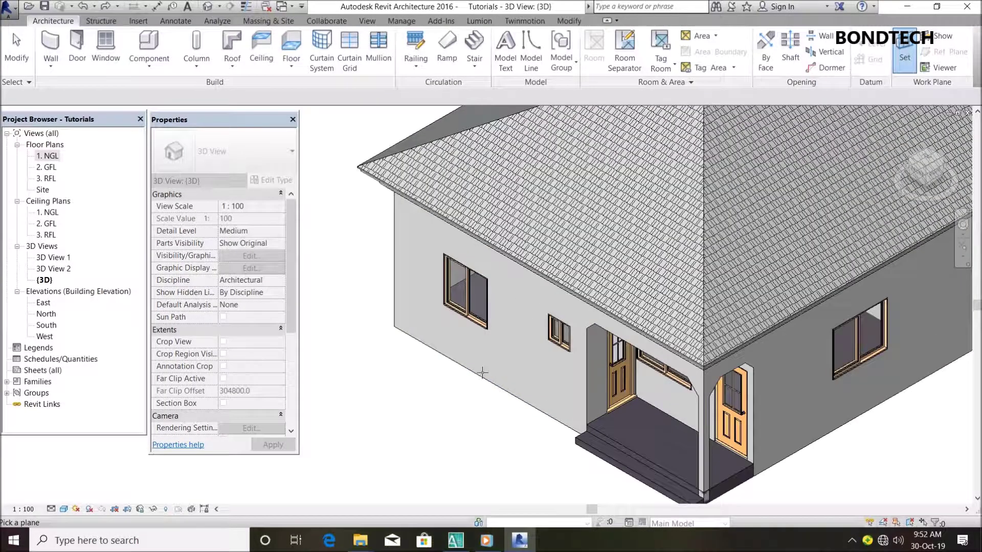
{"action": "left_click", "coordinate": [477, 374]}
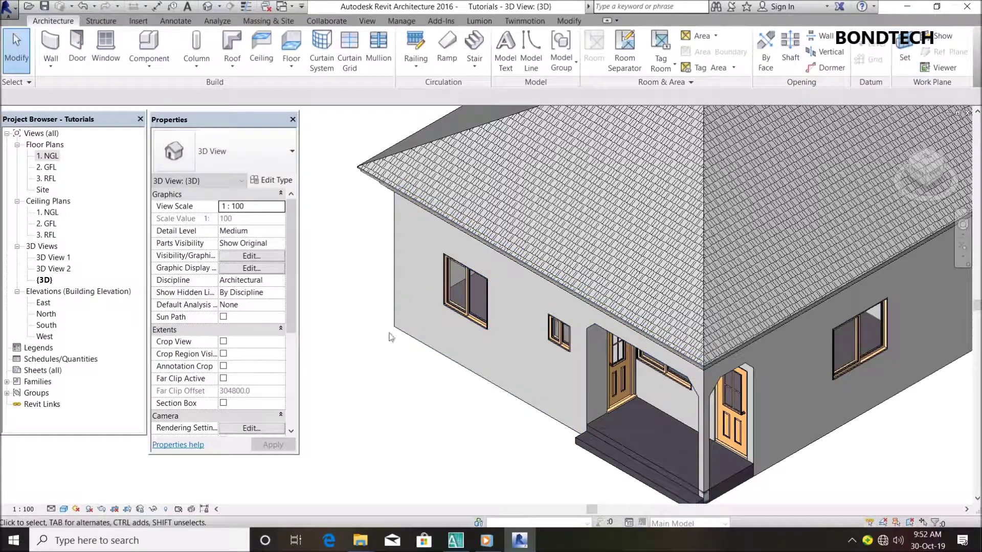
Create 'BLOCK 2A' model text and place it on the left wall beside the porch.
{"action": "left_click", "coordinate": [507, 51]}
{"action": "type", "text": "BLOCK 2A"}
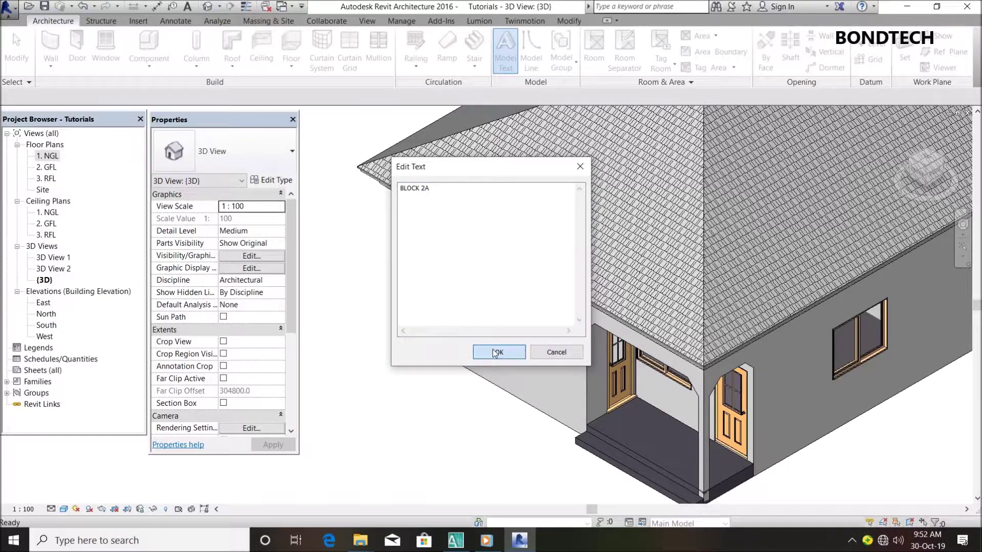
{"action": "left_click", "coordinate": [499, 352]}
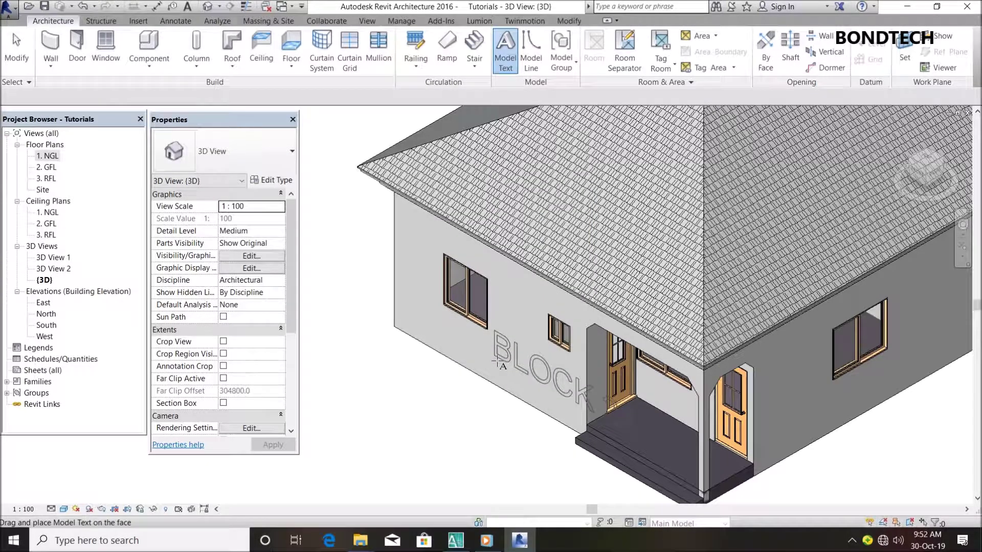
{"action": "scroll", "coordinate": [428, 332], "scroll_direction": "up", "scroll_amount": 2}
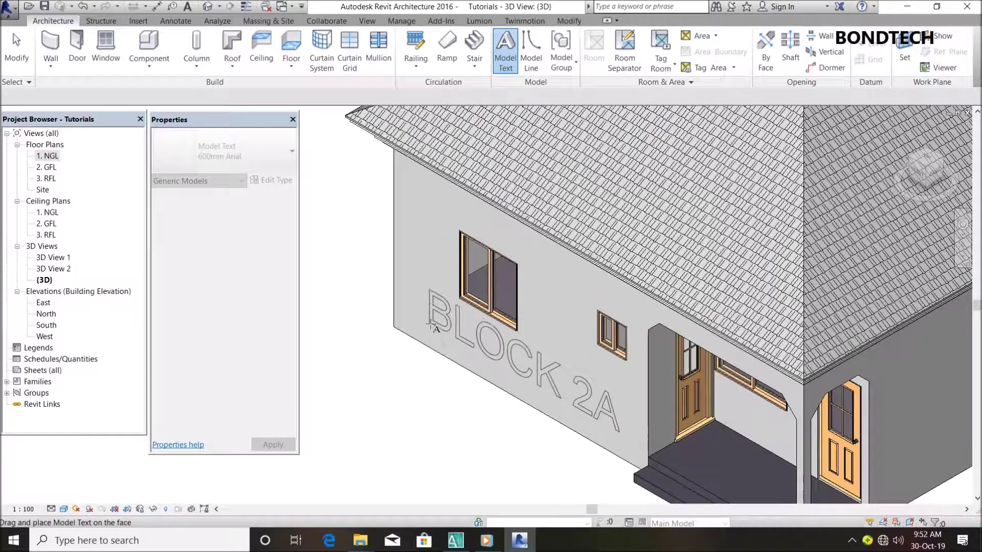
{"action": "left_click", "coordinate": [420, 327]}
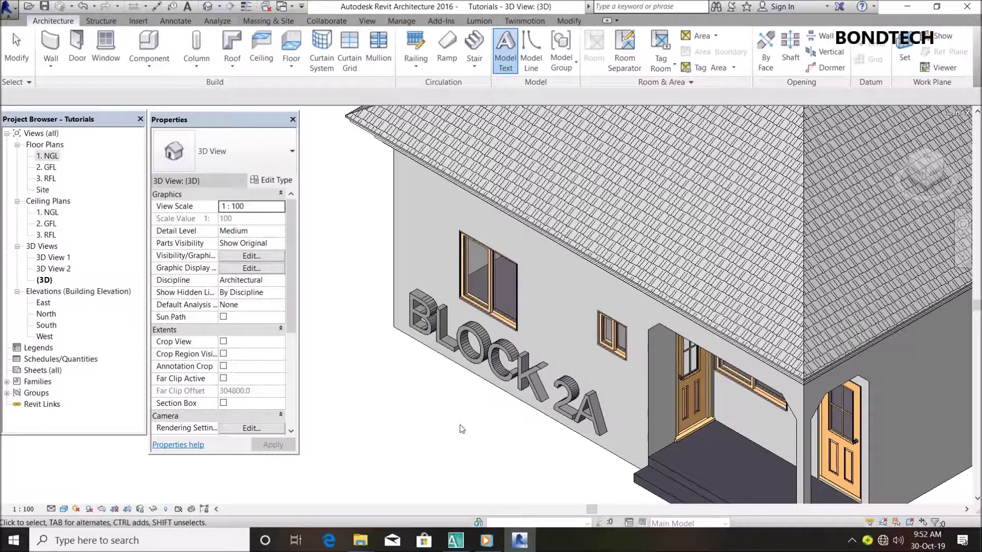
Select the placed BLOCK 2A text to show its properties, depth 150.
{"action": "scroll", "coordinate": [459, 432], "scroll_direction": "up", "scroll_amount": 2}
{"action": "scroll", "coordinate": [424, 367], "scroll_direction": "down", "scroll_amount": 1}
{"action": "scroll", "coordinate": [424, 367], "scroll_direction": "down", "scroll_amount": 2}
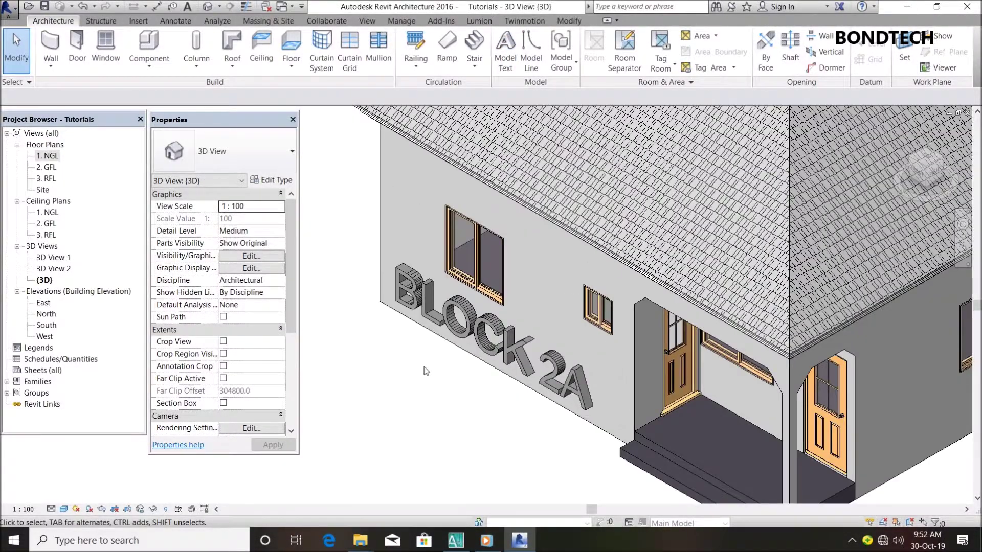
{"action": "scroll", "coordinate": [415, 300], "scroll_direction": "down", "scroll_amount": 2}
{"action": "scroll", "coordinate": [378, 368], "scroll_direction": "up", "scroll_amount": 2}
{"action": "scroll", "coordinate": [422, 383], "scroll_direction": "up", "scroll_amount": 2}
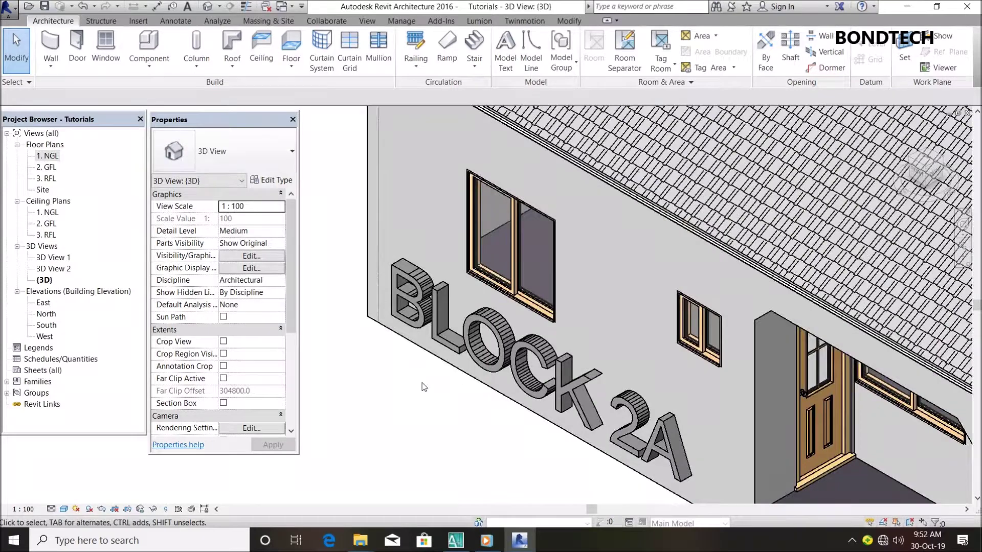
{"action": "left_click", "coordinate": [495, 343]}
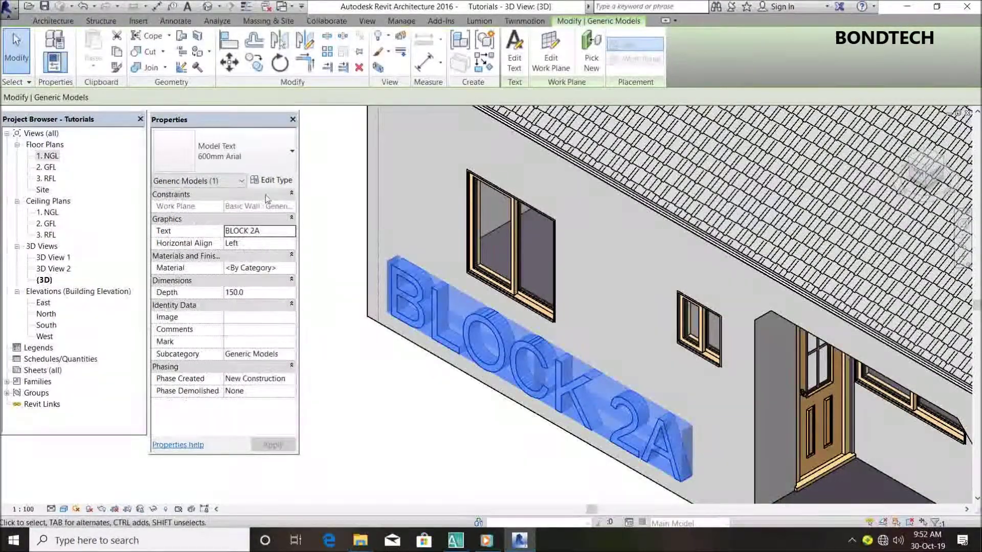
Set the BLOCK 2A depth to 50 and its type text size to 200.
{"action": "left_click", "coordinate": [271, 293]}
{"action": "type", "text": "50"}
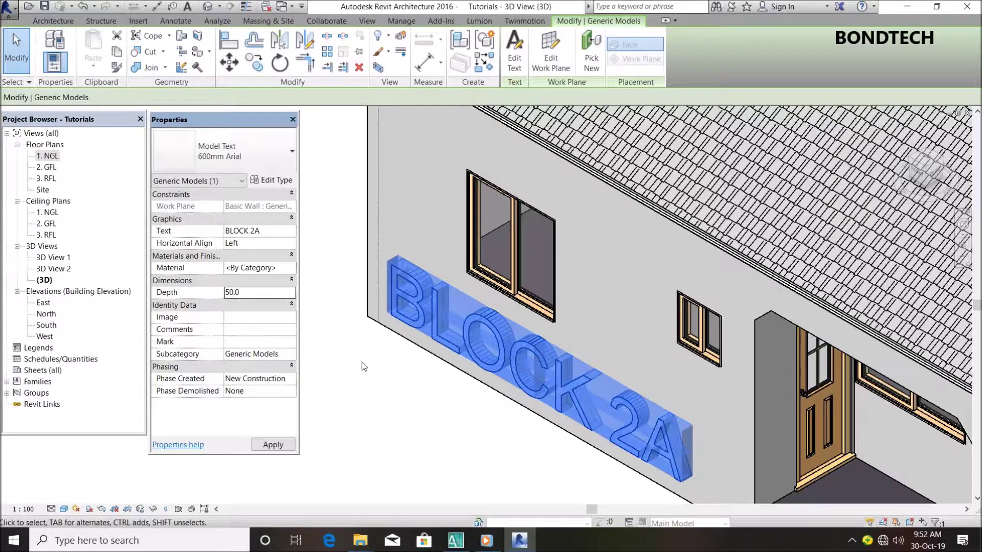
{"action": "left_click", "coordinate": [273, 182]}
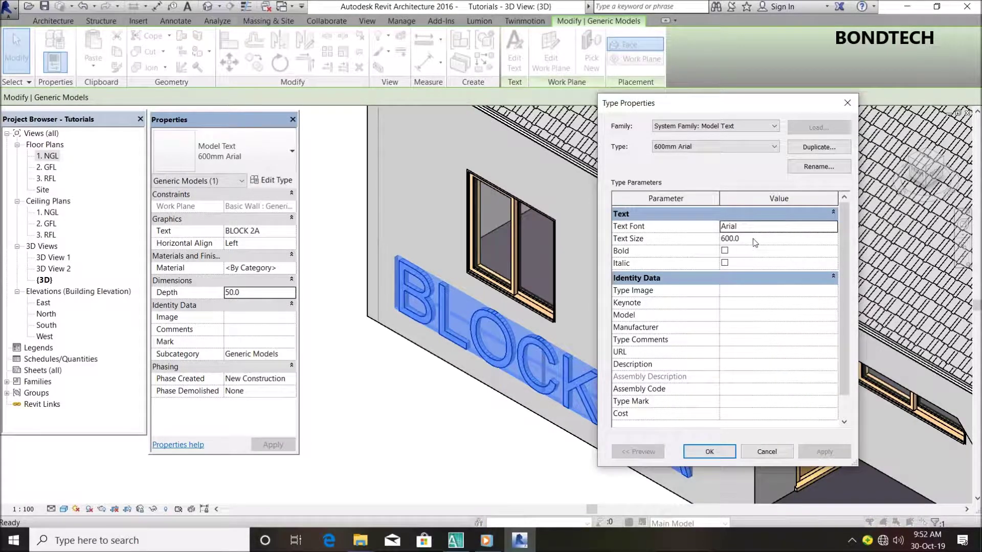
{"action": "left_click", "coordinate": [753, 238]}
{"action": "type", "text": "200"}
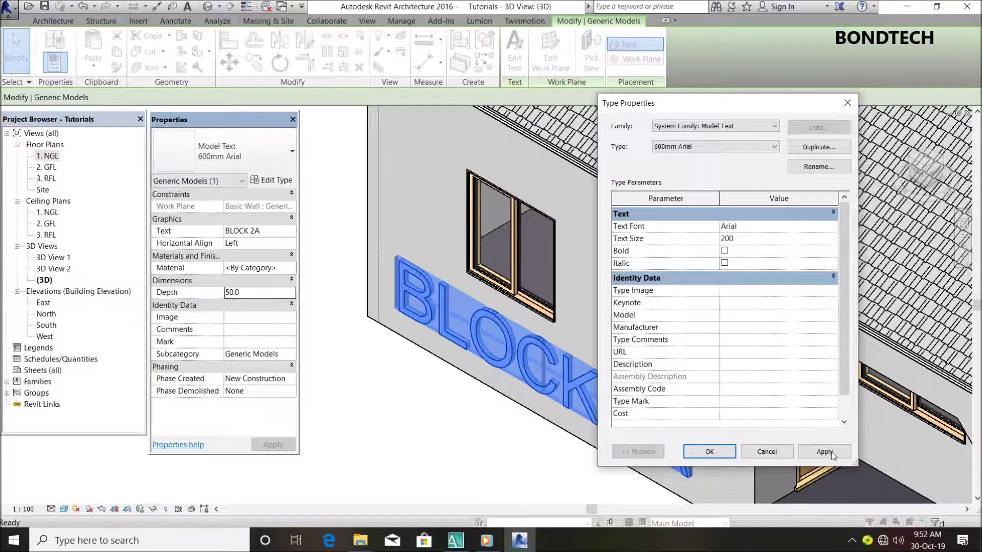
{"action": "left_click", "coordinate": [825, 452]}
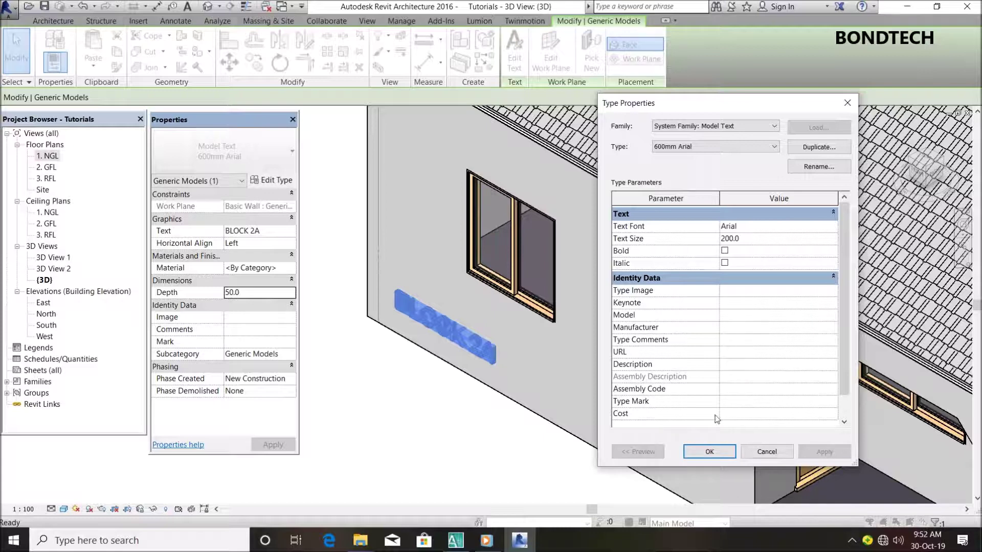
Change the model text font to Bell MT, confirm, and deselect the text.
{"action": "left_click", "coordinate": [834, 229]}
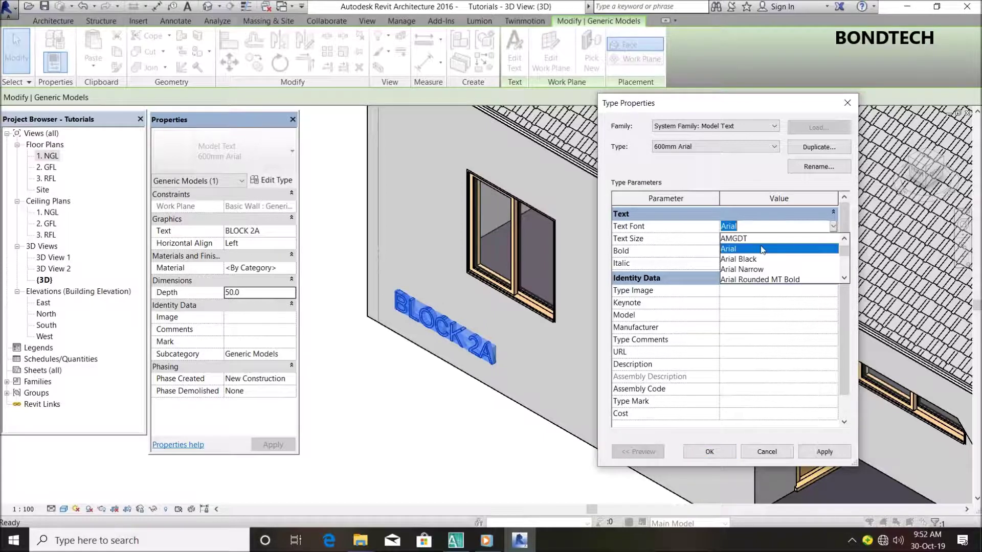
{"action": "scroll", "coordinate": [755, 271], "scroll_direction": "down", "scroll_amount": 3}
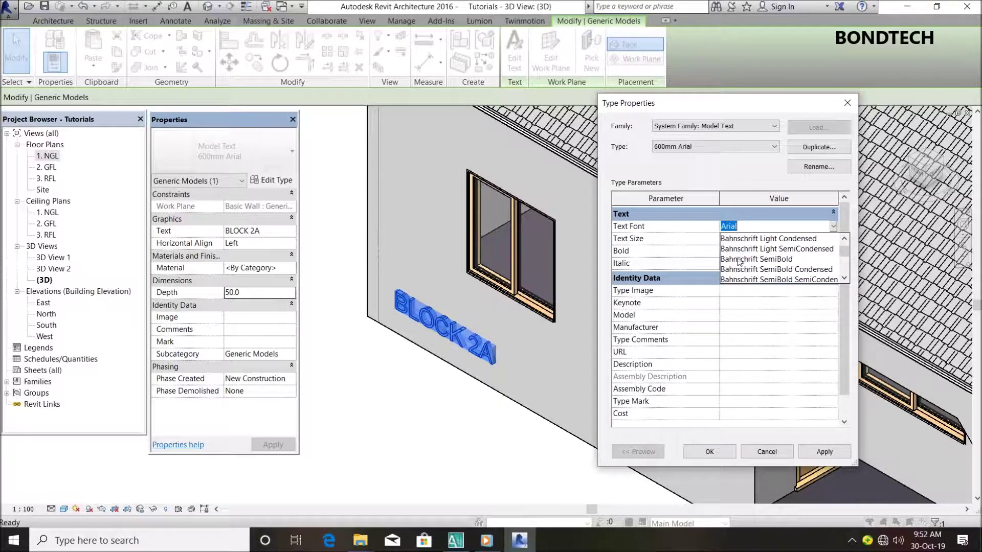
{"action": "scroll", "coordinate": [740, 263], "scroll_direction": "down", "scroll_amount": 2}
{"action": "scroll", "coordinate": [741, 275], "scroll_direction": "down", "scroll_amount": 2}
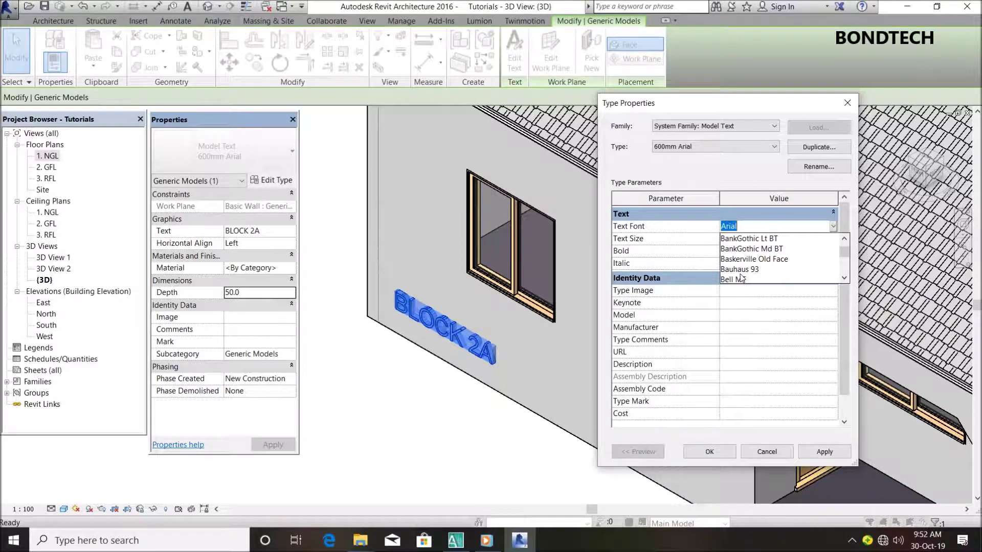
{"action": "left_click", "coordinate": [736, 279]}
{"action": "left_click", "coordinate": [813, 451]}
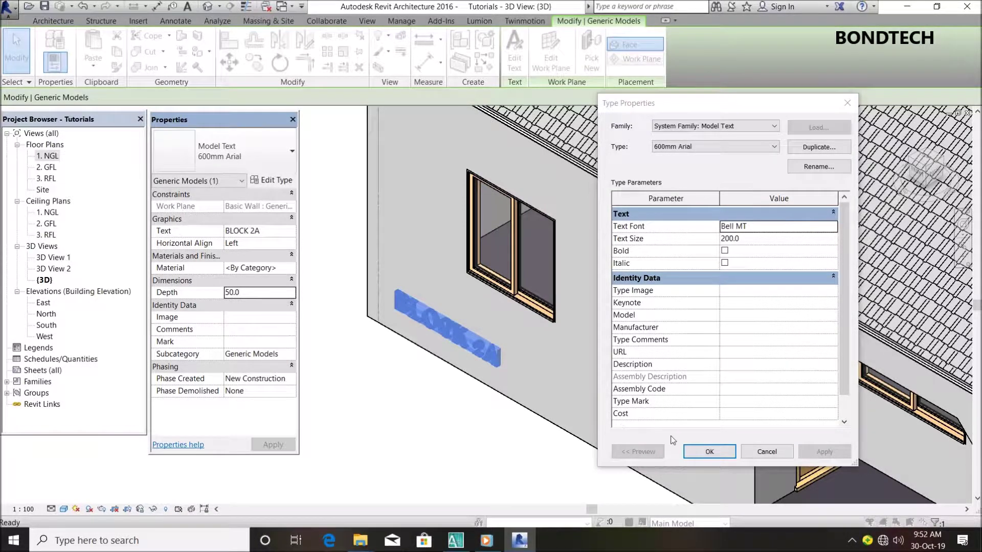
{"action": "left_click", "coordinate": [701, 453]}
{"action": "key", "text": "Escape"}
Switch the BLOCK 2A text type font back to Arial, keeping size 200.
{"action": "scroll", "coordinate": [419, 295], "scroll_direction": "up", "scroll_amount": 3}
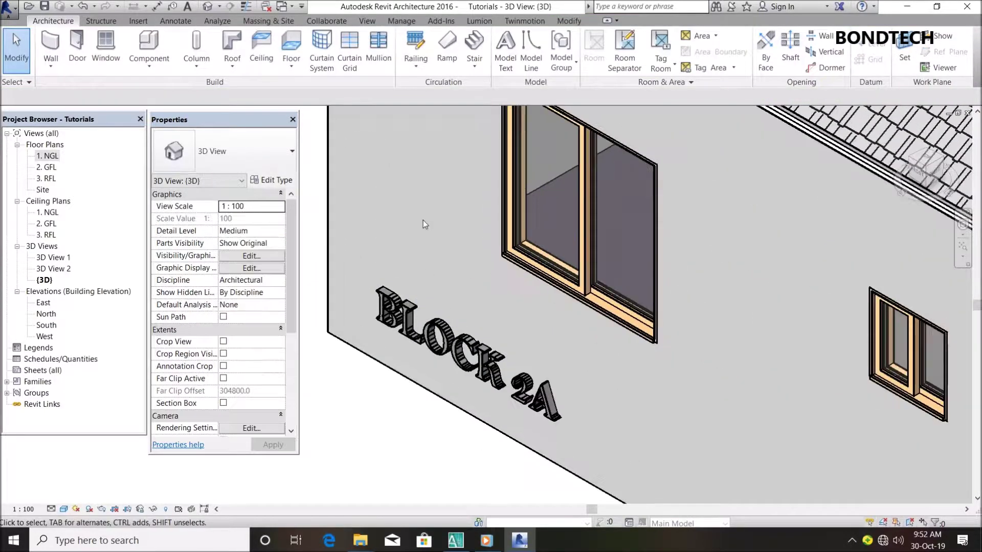
{"action": "scroll", "coordinate": [464, 281], "scroll_direction": "down", "scroll_amount": 3}
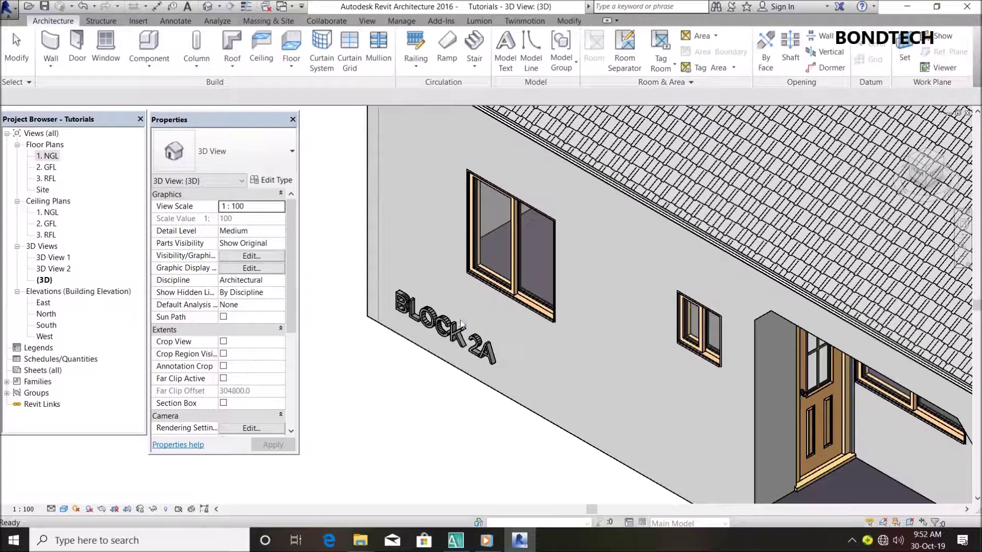
{"action": "double_click", "coordinate": [437, 335]}
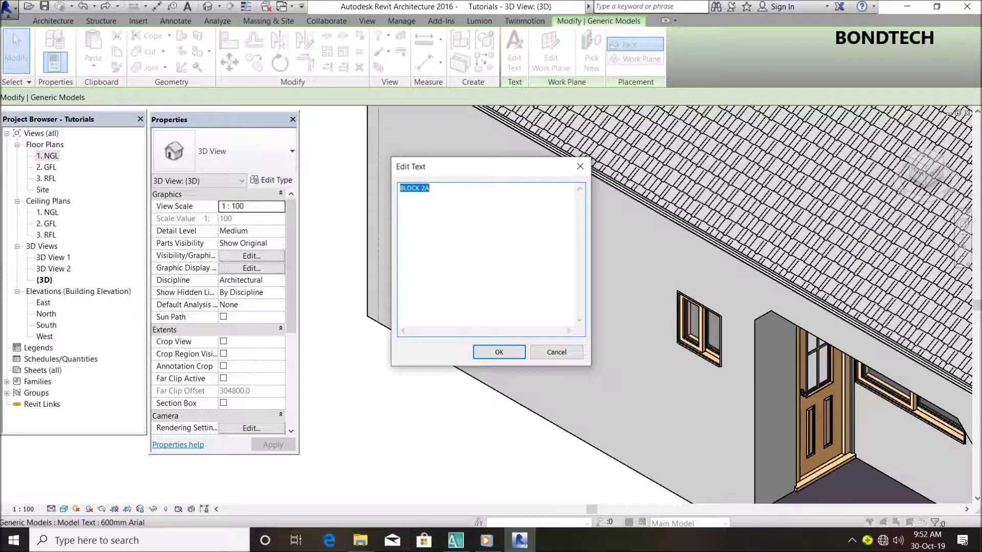
{"action": "left_click", "coordinate": [499, 352]}
{"action": "left_click", "coordinate": [271, 180]}
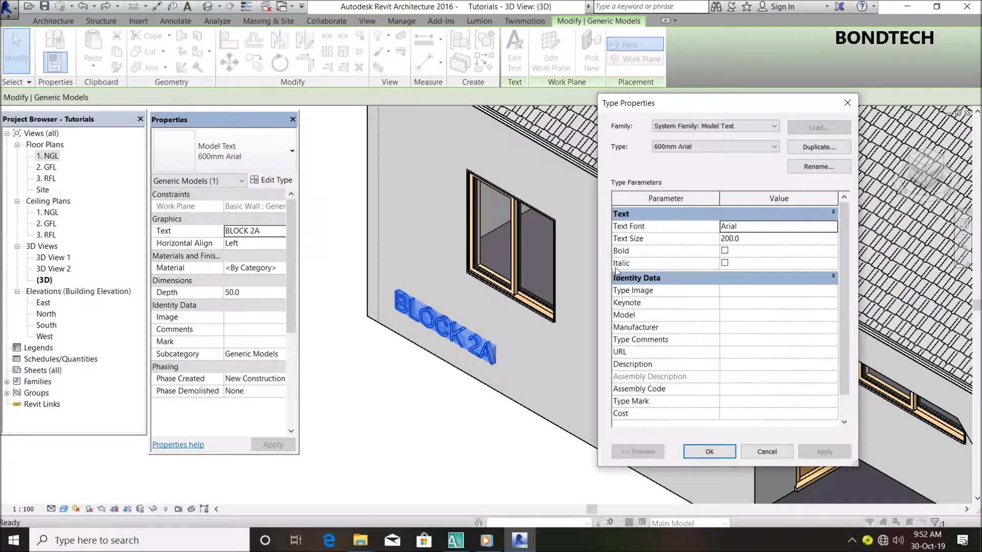
{"action": "left_click", "coordinate": [711, 452]}
{"action": "scroll", "coordinate": [371, 331], "scroll_direction": "up", "scroll_amount": 2}
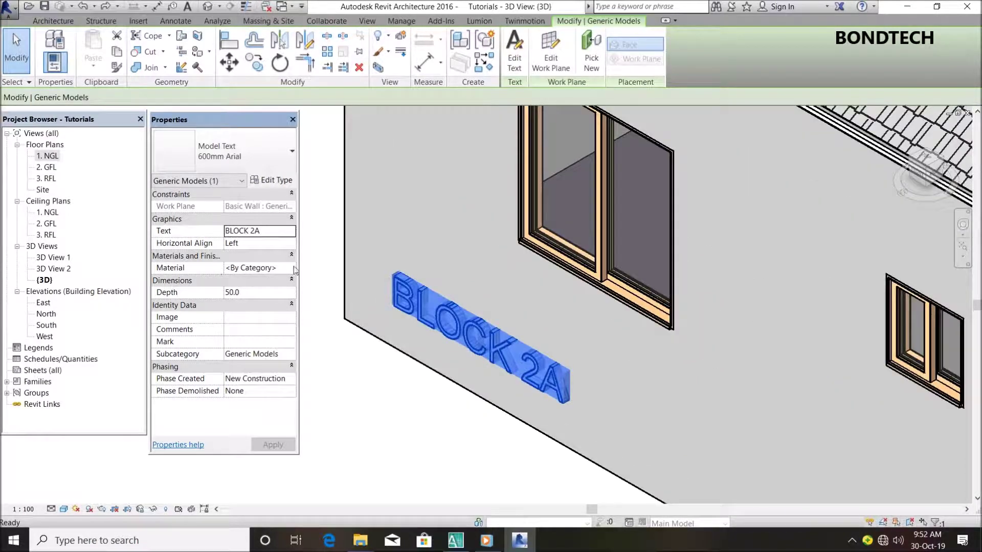
{"action": "left_click", "coordinate": [292, 269]}
Browse the material list, previewing Ceiling Tile, Carpet and Carbon Steel materials.
{"action": "left_click", "coordinate": [292, 268]}
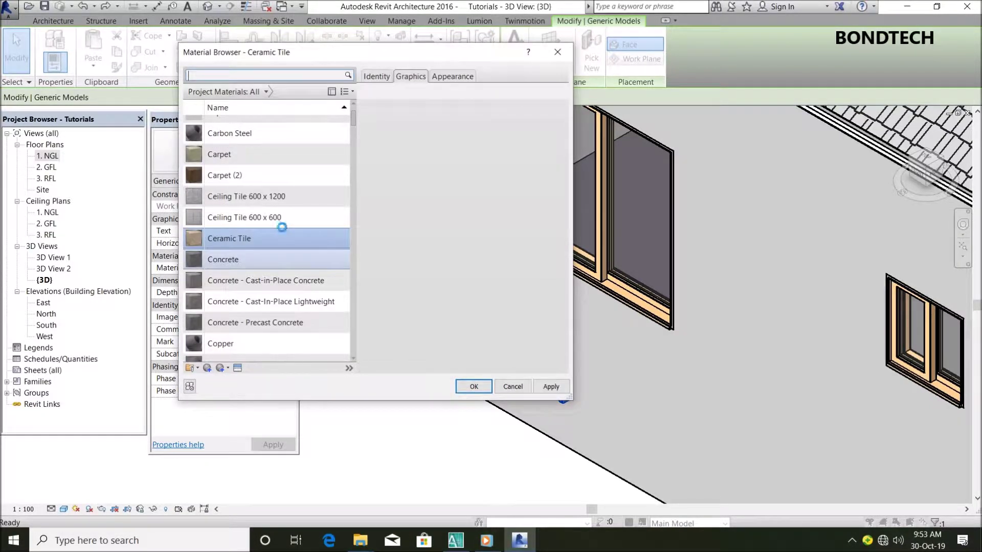
{"action": "left_click", "coordinate": [274, 219]}
{"action": "scroll", "coordinate": [274, 219], "scroll_direction": "up", "scroll_amount": 2}
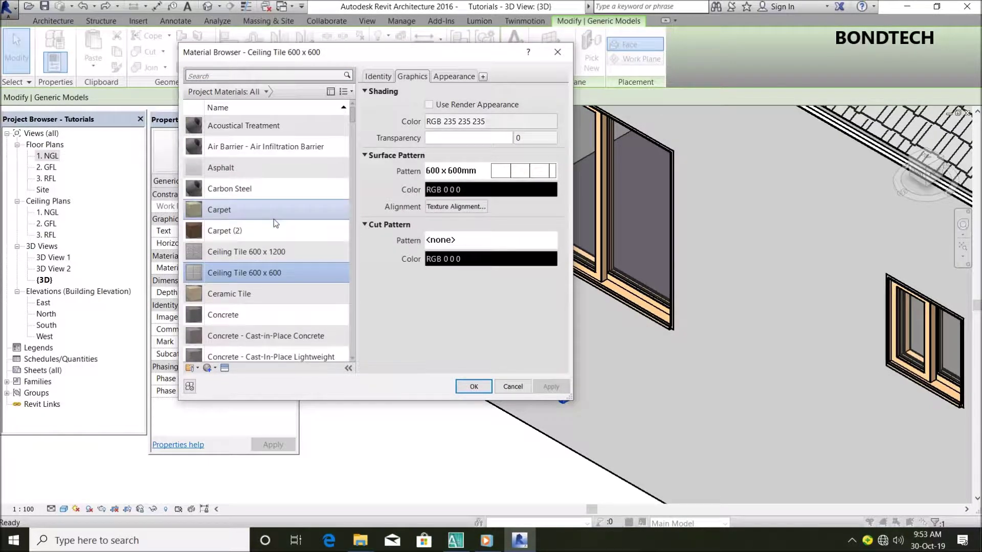
{"action": "left_click", "coordinate": [275, 219]}
{"action": "left_click", "coordinate": [254, 184]}
{"action": "left_click", "coordinate": [254, 231]}
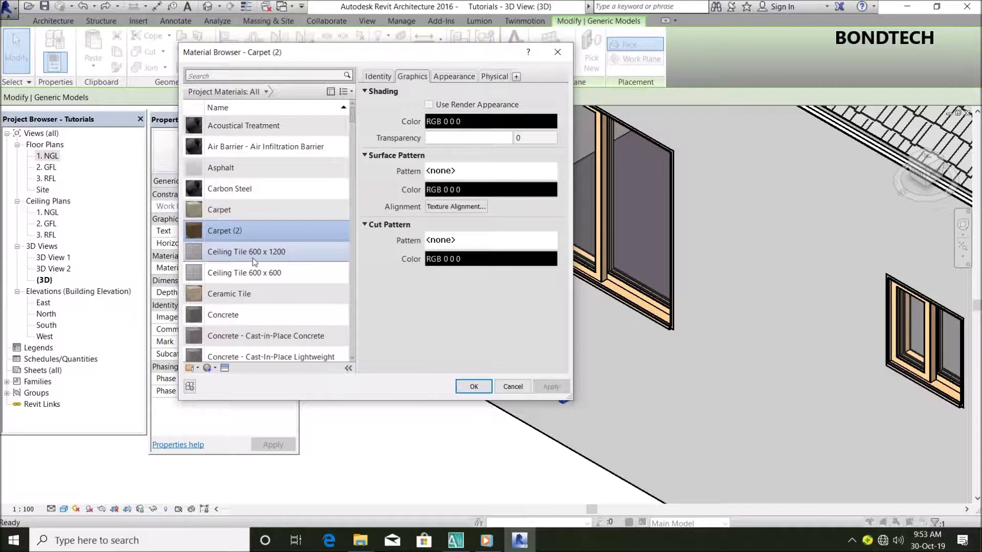
{"action": "scroll", "coordinate": [254, 262], "scroll_direction": "down", "scroll_amount": 3}
{"action": "scroll", "coordinate": [254, 262], "scroll_direction": "down", "scroll_amount": 2}
{"action": "scroll", "coordinate": [254, 262], "scroll_direction": "down", "scroll_amount": 3}
{"action": "scroll", "coordinate": [254, 262], "scroll_direction": "up", "scroll_amount": 2}
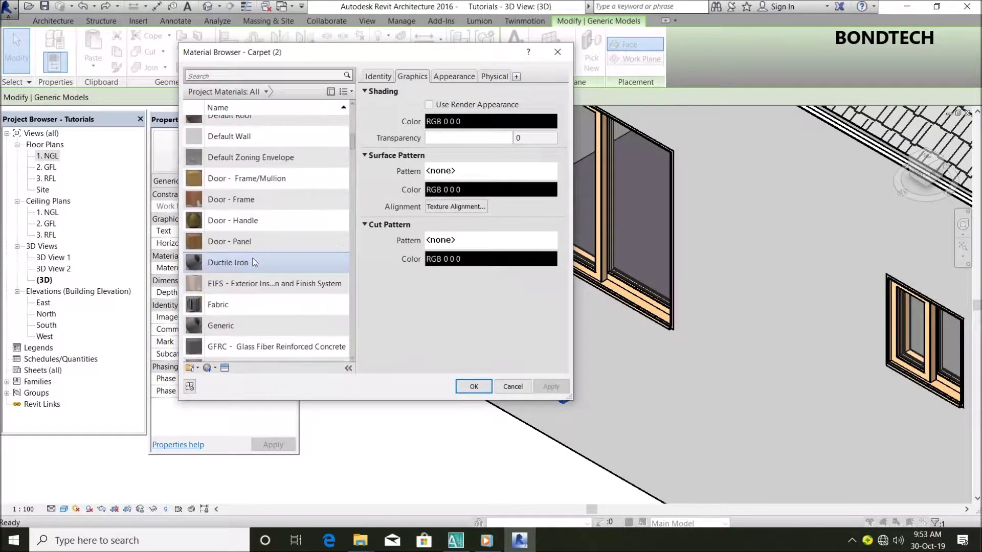
{"action": "scroll", "coordinate": [253, 259], "scroll_direction": "up", "scroll_amount": 3}
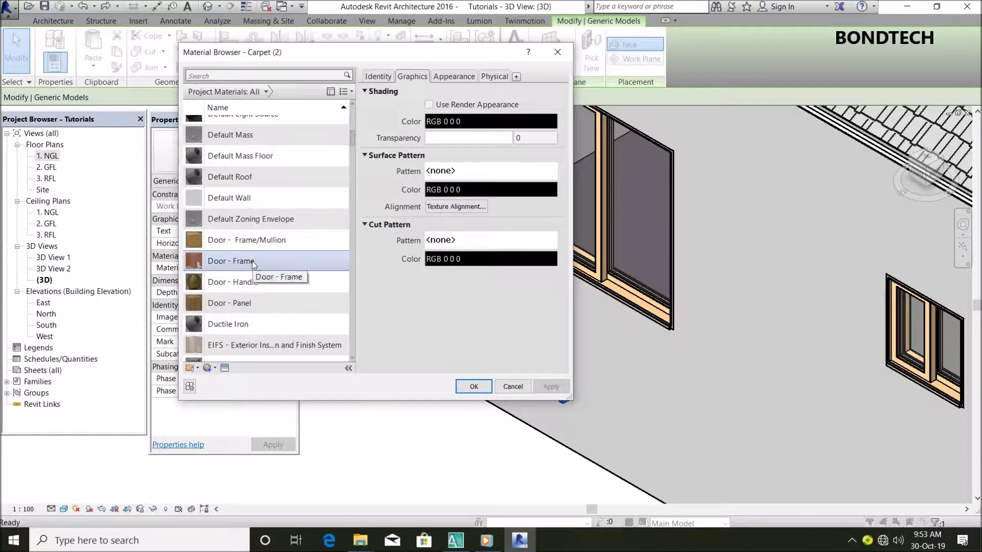
{"action": "scroll", "coordinate": [253, 262], "scroll_direction": "down", "scroll_amount": 2}
{"action": "scroll", "coordinate": [253, 265], "scroll_direction": "down", "scroll_amount": 1}
{"action": "scroll", "coordinate": [253, 264], "scroll_direction": "down", "scroll_amount": 2}
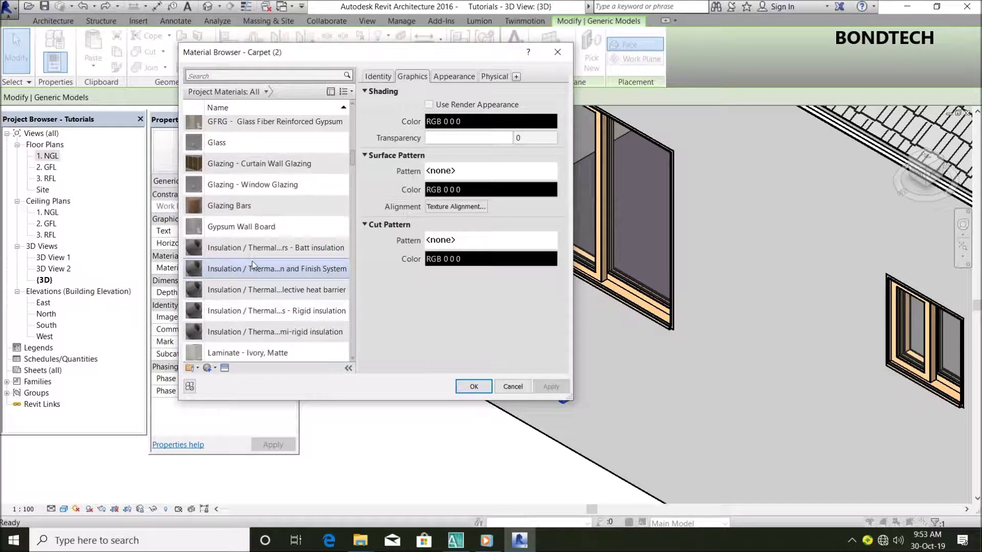
{"action": "scroll", "coordinate": [253, 264], "scroll_direction": "down", "scroll_amount": 3}
{"action": "scroll", "coordinate": [252, 264], "scroll_direction": "down", "scroll_amount": 2}
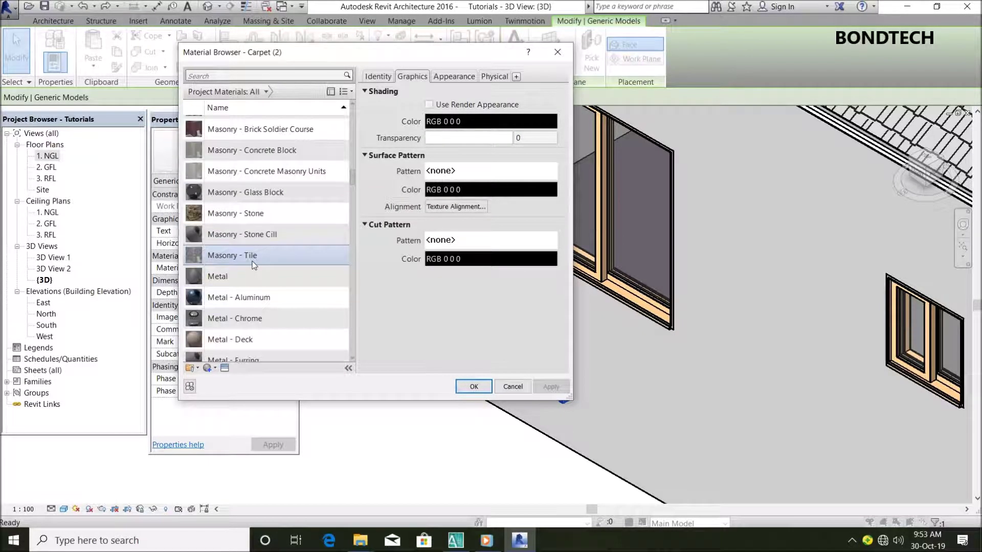
Assign Metal - Aluminum with red (255, 0, 0) shading to the text.
{"action": "left_click", "coordinate": [245, 297]}
{"action": "left_click", "coordinate": [429, 104]}
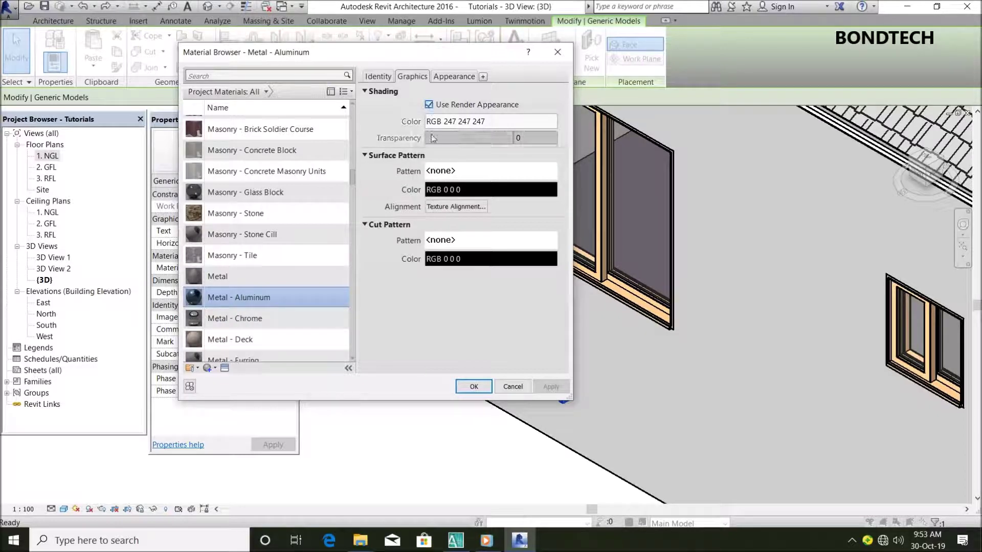
{"action": "left_click", "coordinate": [484, 388]}
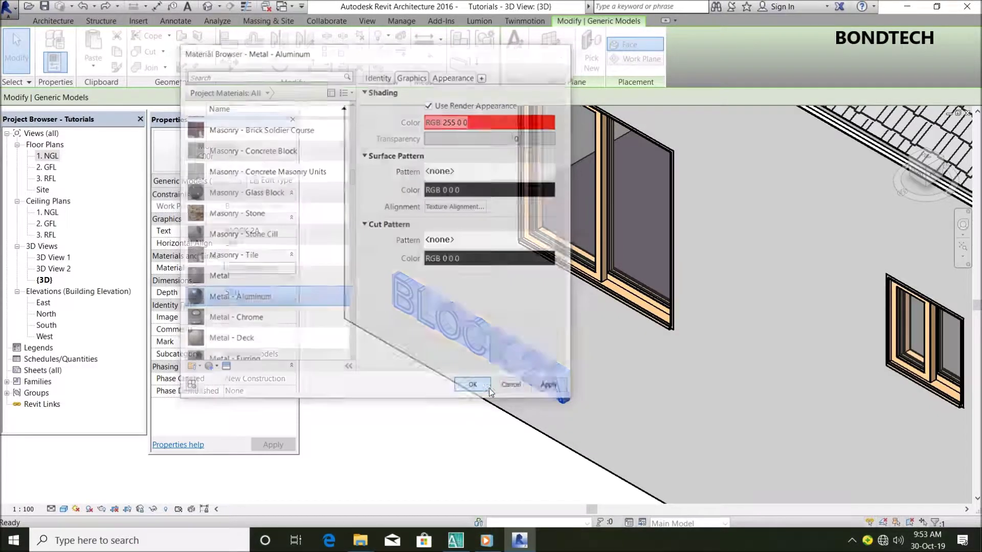
{"action": "left_click", "coordinate": [658, 371]}
In the South elevation, move BLOCK 2A up above the small window.
{"action": "scroll", "coordinate": [511, 302], "scroll_direction": "down", "scroll_amount": 1}
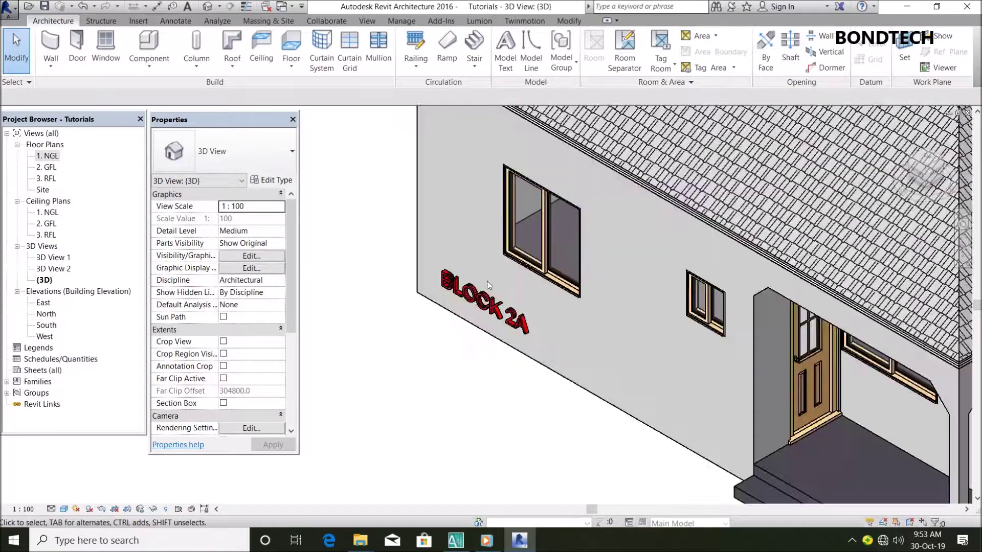
{"action": "scroll", "coordinate": [487, 281], "scroll_direction": "down", "scroll_amount": 1}
{"action": "double_click", "coordinate": [46, 326]}
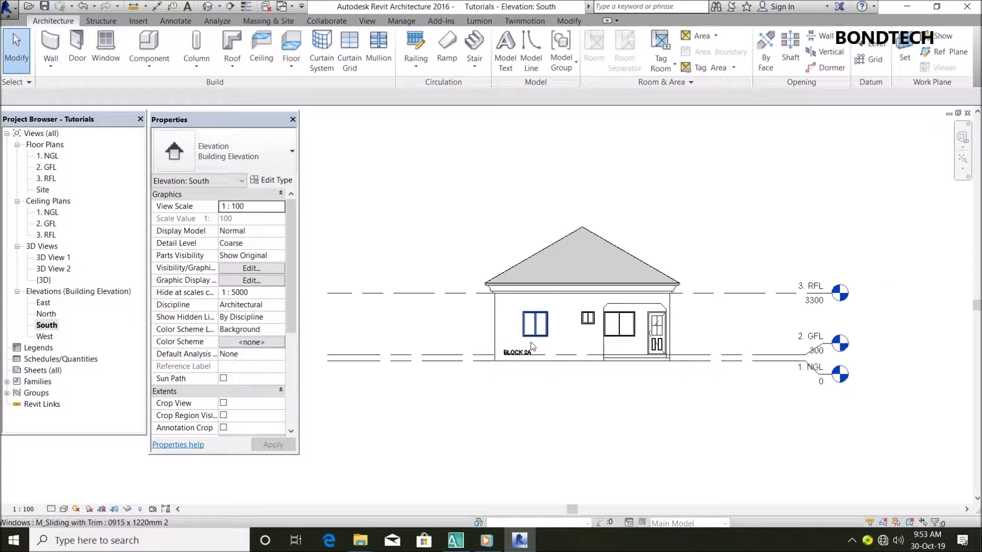
{"action": "scroll", "coordinate": [527, 365], "scroll_direction": "up", "scroll_amount": 3}
{"action": "left_click_drag", "start_coordinate": [448, 363], "coordinate": [639, 217]}
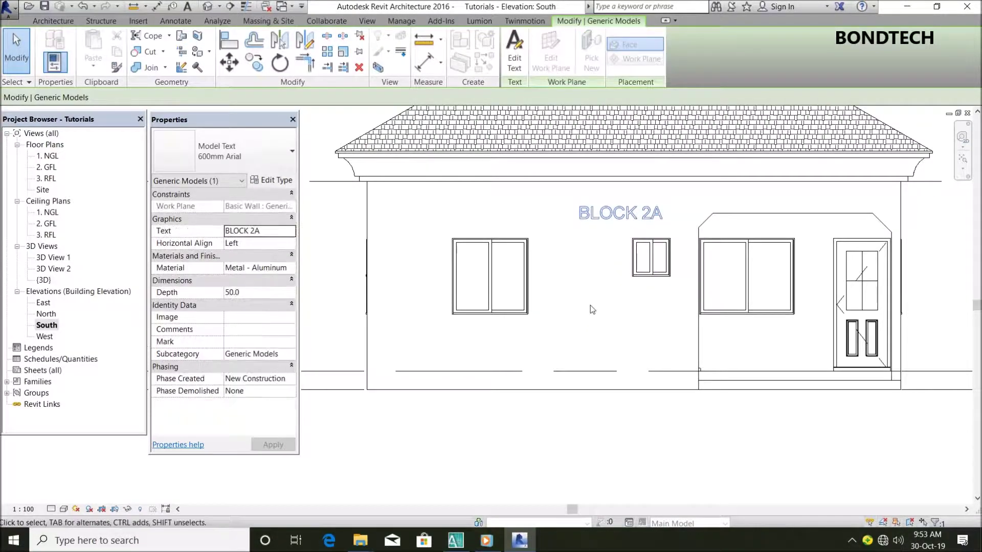
{"action": "key", "text": "Escape"}
Return to the default 3D view, zoom to the roof, and open Work Plane settings.
{"action": "left_click", "coordinate": [207, 7]}
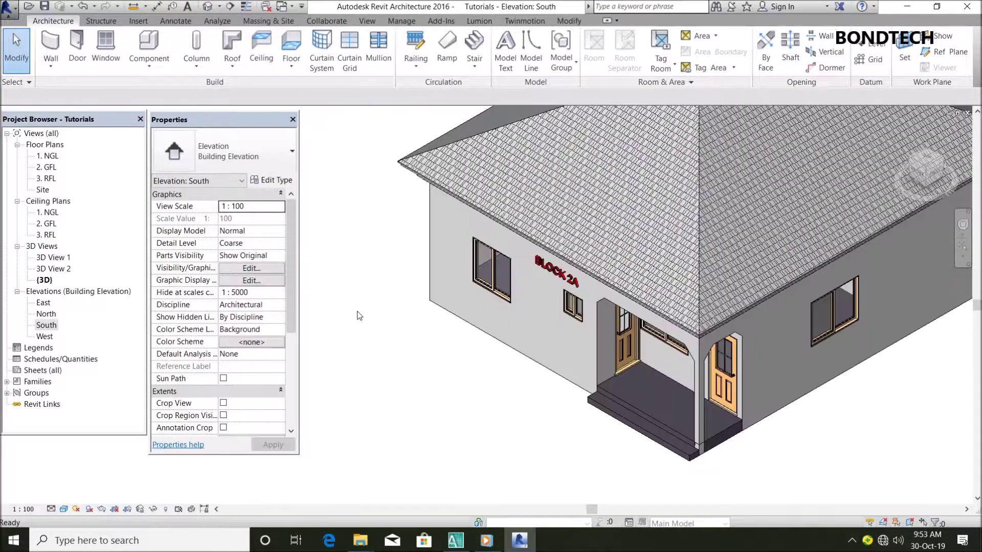
{"action": "scroll", "coordinate": [563, 269], "scroll_direction": "up", "scroll_amount": 5}
{"action": "scroll", "coordinate": [453, 330], "scroll_direction": "down", "scroll_amount": 3}
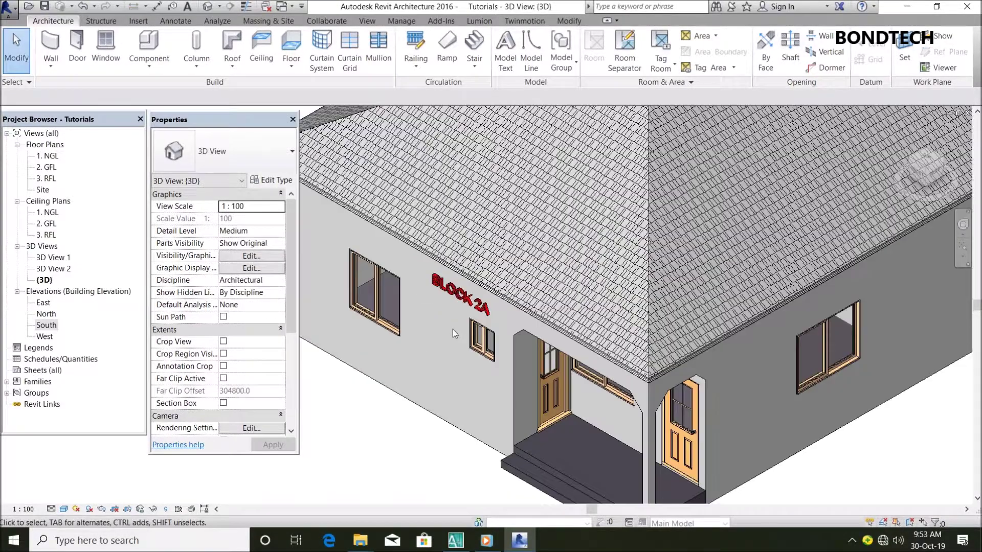
{"action": "scroll", "coordinate": [440, 322], "scroll_direction": "up", "scroll_amount": 2}
{"action": "scroll", "coordinate": [403, 306], "scroll_direction": "up", "scroll_amount": 2}
{"action": "scroll", "coordinate": [409, 310], "scroll_direction": "up", "scroll_amount": 1}
{"action": "scroll", "coordinate": [469, 320], "scroll_direction": "down", "scroll_amount": 2}
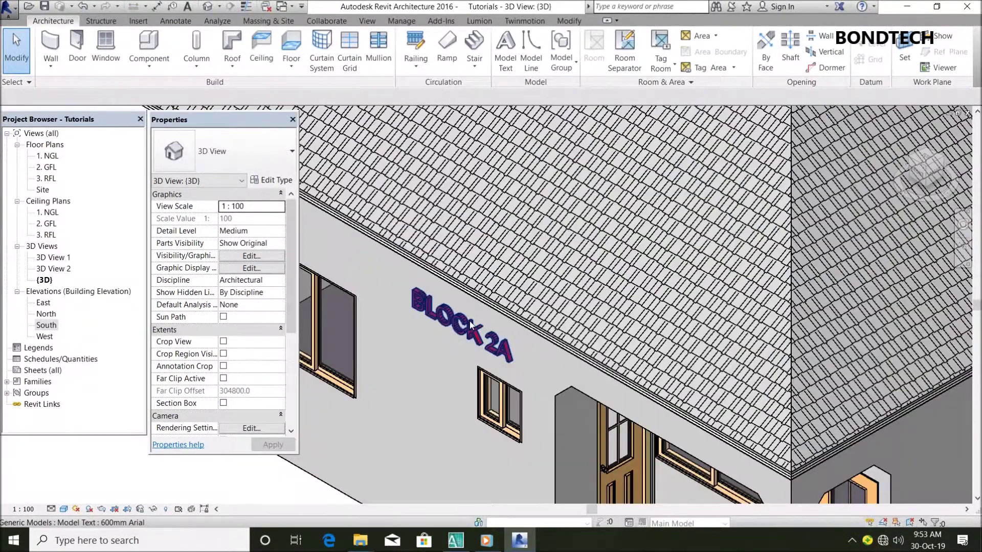
{"action": "scroll", "coordinate": [469, 320], "scroll_direction": "down", "scroll_amount": 2}
{"action": "scroll", "coordinate": [584, 152], "scroll_direction": "down", "scroll_amount": 1}
{"action": "scroll", "coordinate": [584, 151], "scroll_direction": "up", "scroll_amount": 2}
{"action": "scroll", "coordinate": [572, 216], "scroll_direction": "down", "scroll_amount": 2}
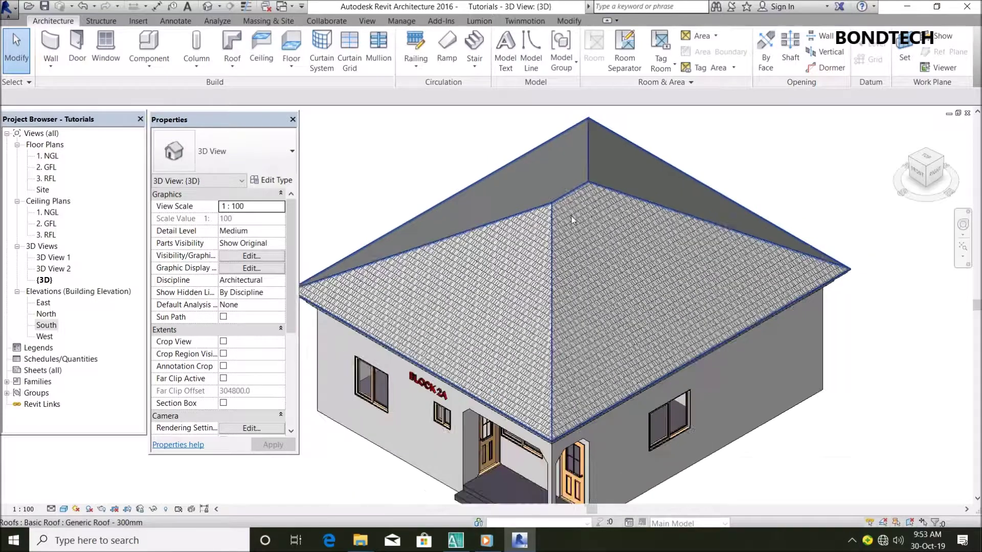
{"action": "scroll", "coordinate": [572, 216], "scroll_direction": "down", "scroll_amount": 1}
{"action": "scroll", "coordinate": [531, 280], "scroll_direction": "up", "scroll_amount": 2}
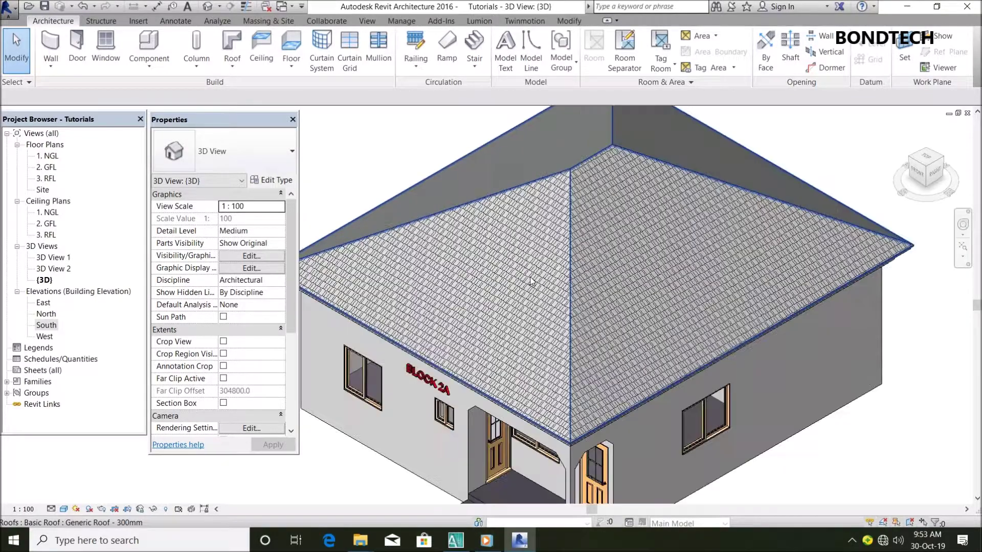
{"action": "left_click", "coordinate": [904, 51]}
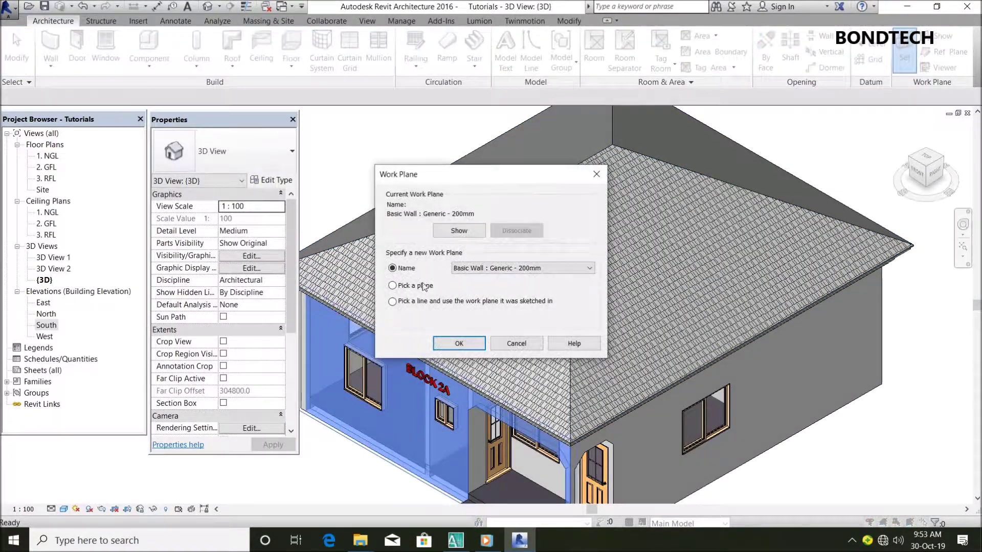
Pick the front roof slope as the work plane, re-picking it after a check, and start Model Text.
{"action": "left_click", "coordinate": [404, 288]}
{"action": "left_click", "coordinate": [459, 343]}
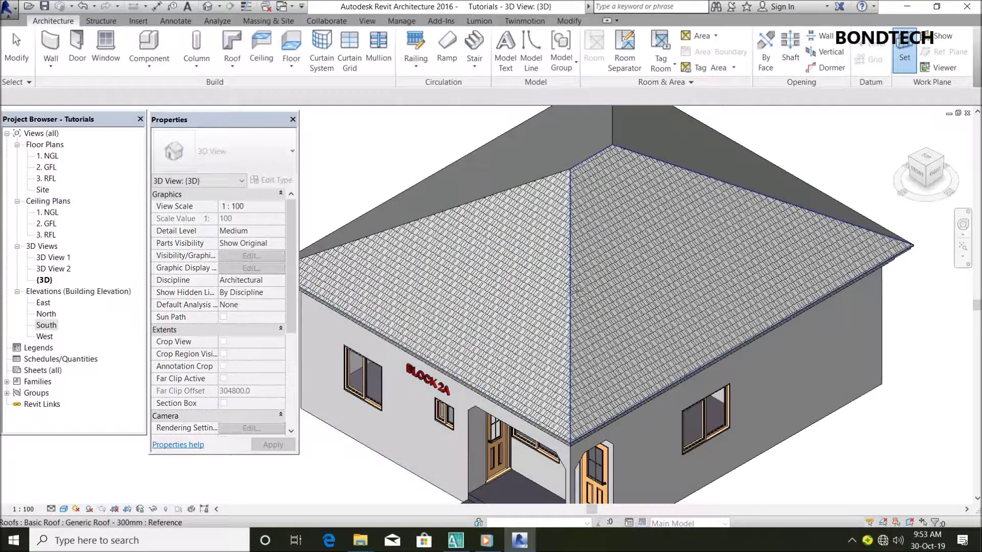
{"action": "left_click", "coordinate": [575, 290]}
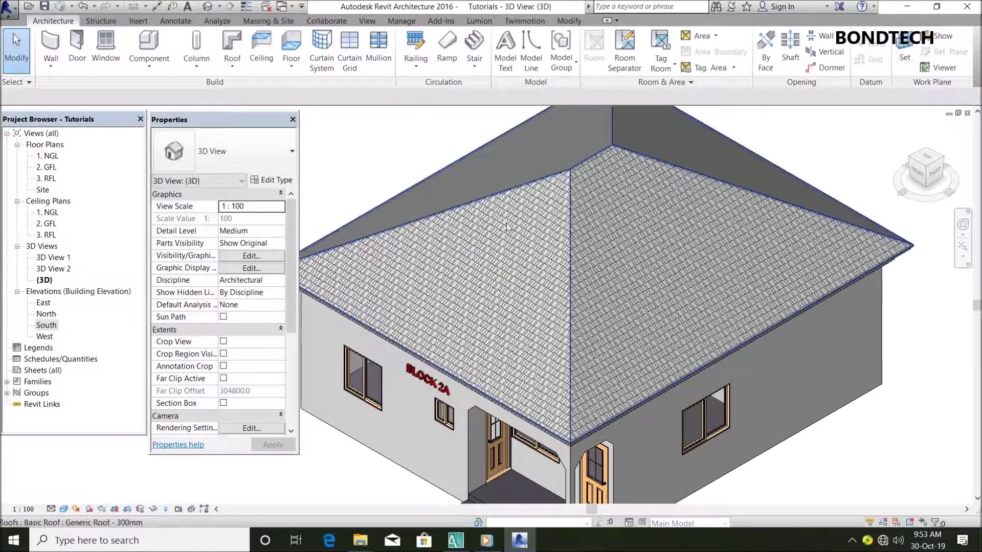
{"action": "left_click", "coordinate": [902, 49]}
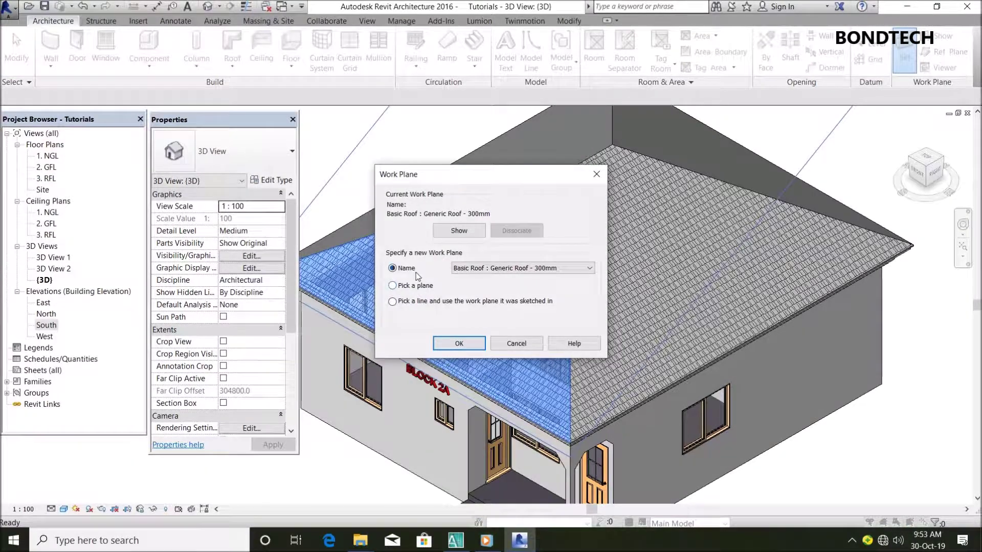
{"action": "left_click", "coordinate": [459, 343]}
{"action": "left_click", "coordinate": [903, 48]}
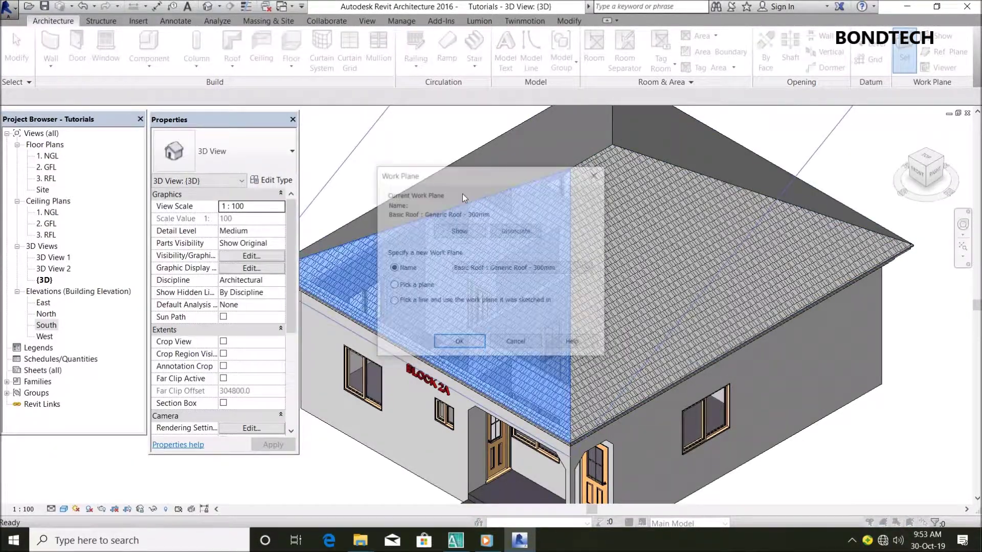
{"action": "left_click", "coordinate": [448, 346]}
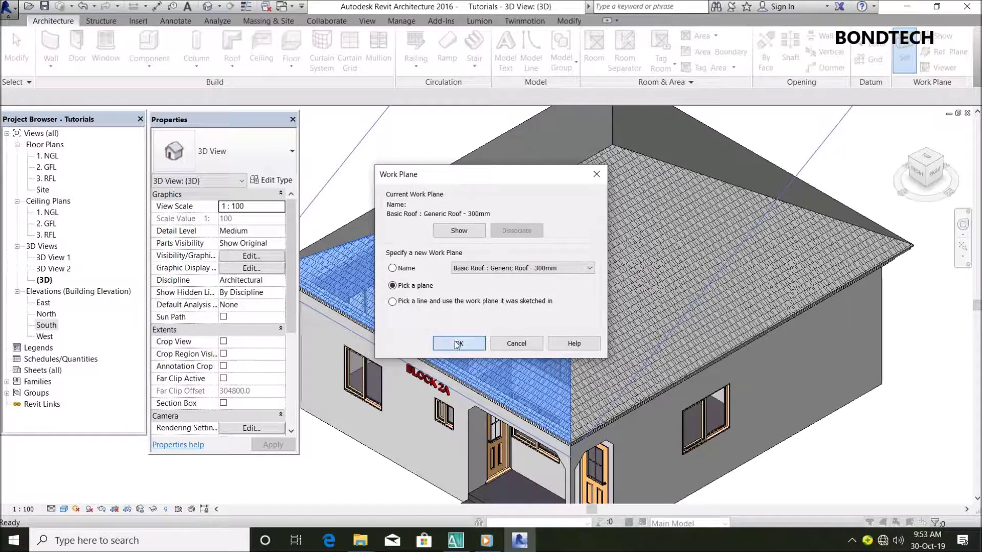
{"action": "left_click", "coordinate": [453, 358]}
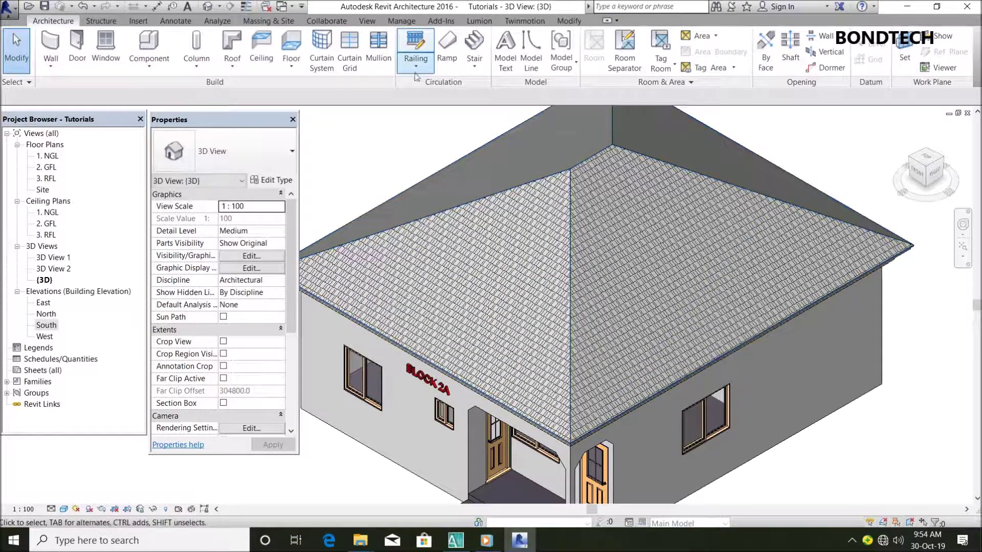
{"action": "left_click", "coordinate": [513, 60]}
{"action": "type", "text": "ROOFING"}
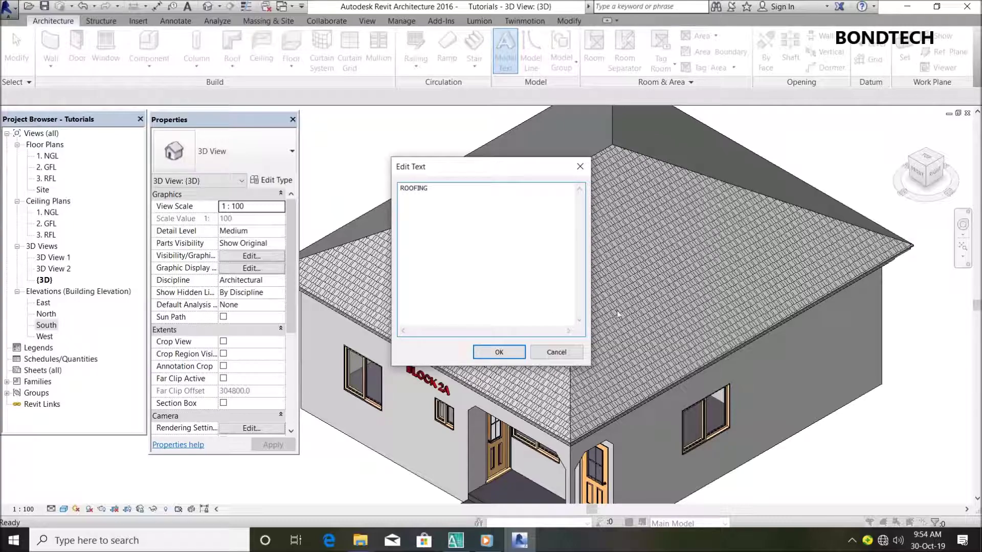
Enter 'ROOFING' as model text and place it on the front roof slope.
{"action": "left_click", "coordinate": [498, 352]}
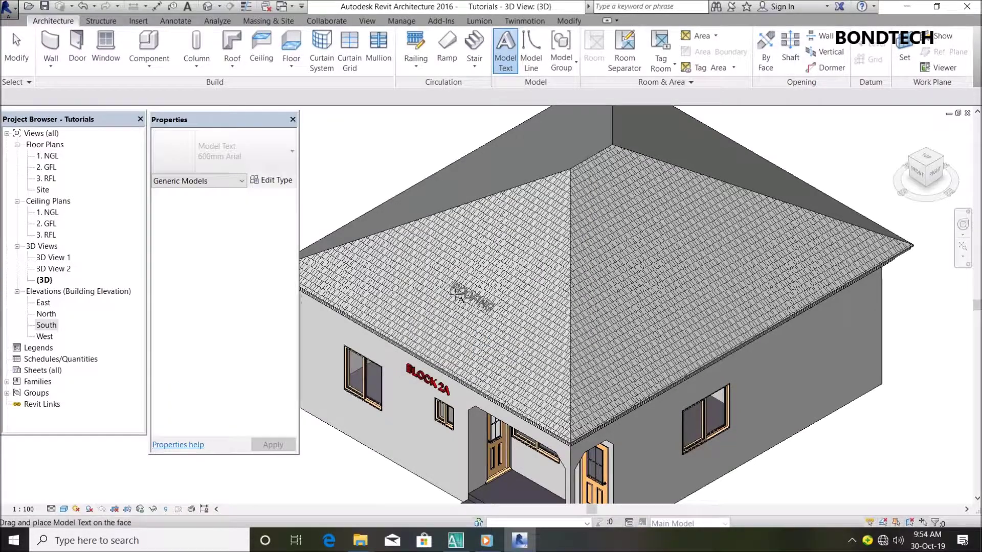
{"action": "scroll", "coordinate": [455, 293], "scroll_direction": "up", "scroll_amount": 4}
{"action": "left_click", "coordinate": [455, 292]}
{"action": "scroll", "coordinate": [491, 286], "scroll_direction": "up", "scroll_amount": 5}
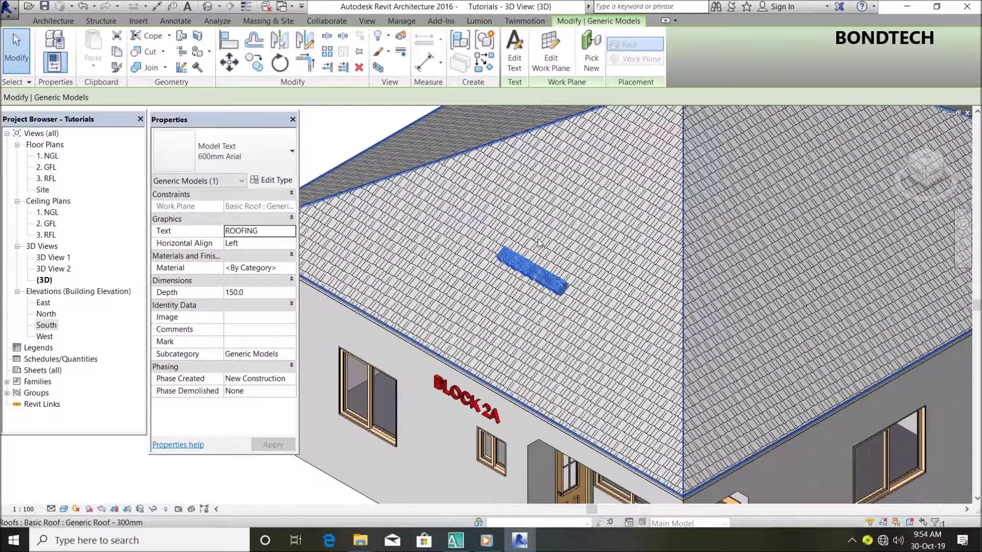
{"action": "scroll", "coordinate": [539, 244], "scroll_direction": "up", "scroll_amount": 1}
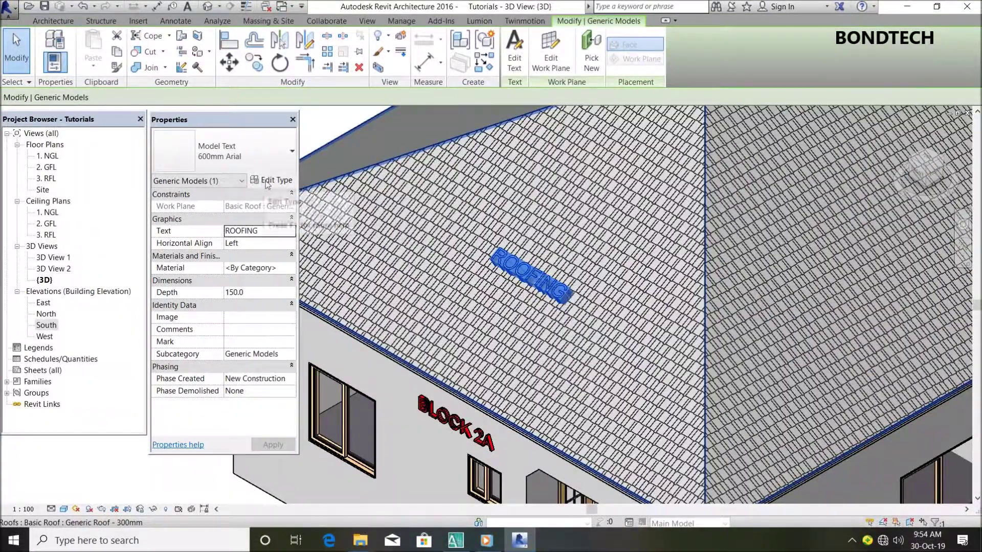
{"action": "left_click", "coordinate": [265, 183]}
Duplicate the text type as '600mm Arial 2' and set ROOFING's depth to 25.
{"action": "left_click", "coordinate": [815, 148]}
{"action": "left_click", "coordinate": [732, 310]}
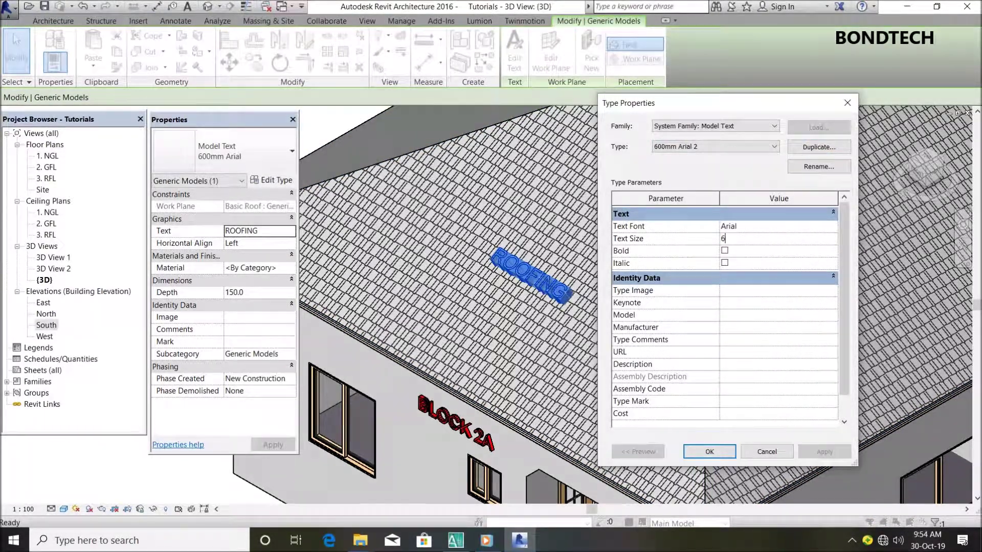
{"action": "left_click", "coordinate": [722, 454]}
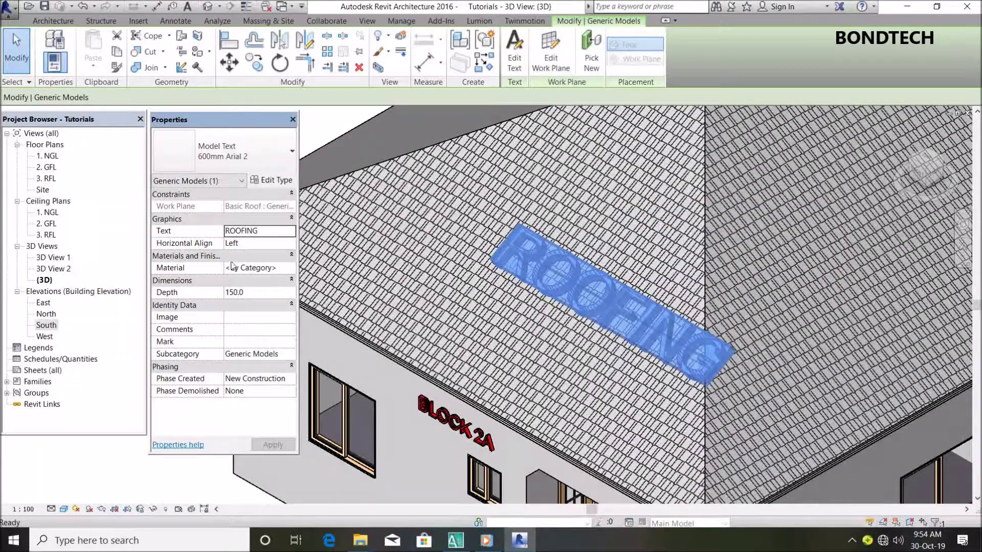
{"action": "left_click", "coordinate": [268, 294]}
{"action": "type", "text": "25"}
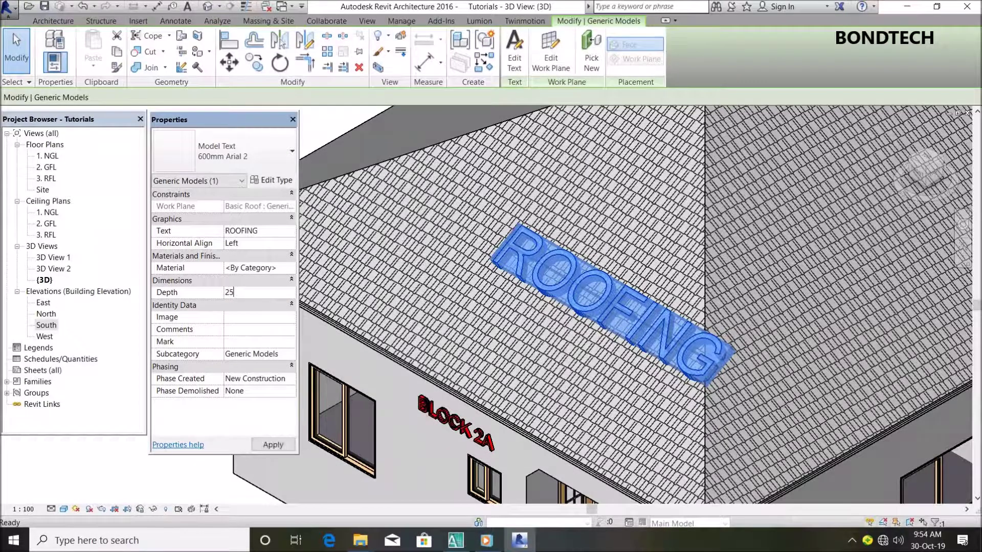
{"action": "key", "text": "Return"}
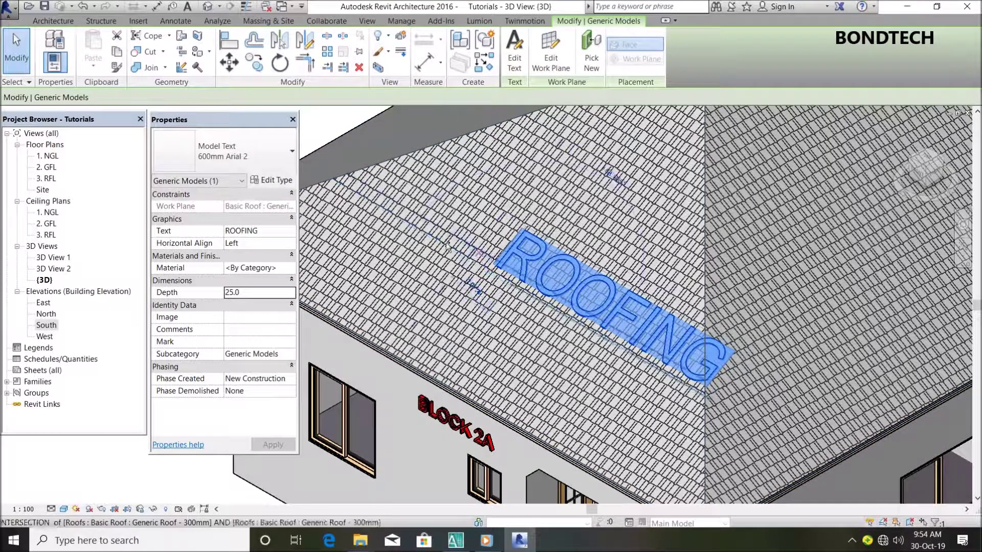
Move the ROOFING text higher up the roof slope with MV.
{"action": "key", "text": "m"}
{"action": "key", "text": "v"}
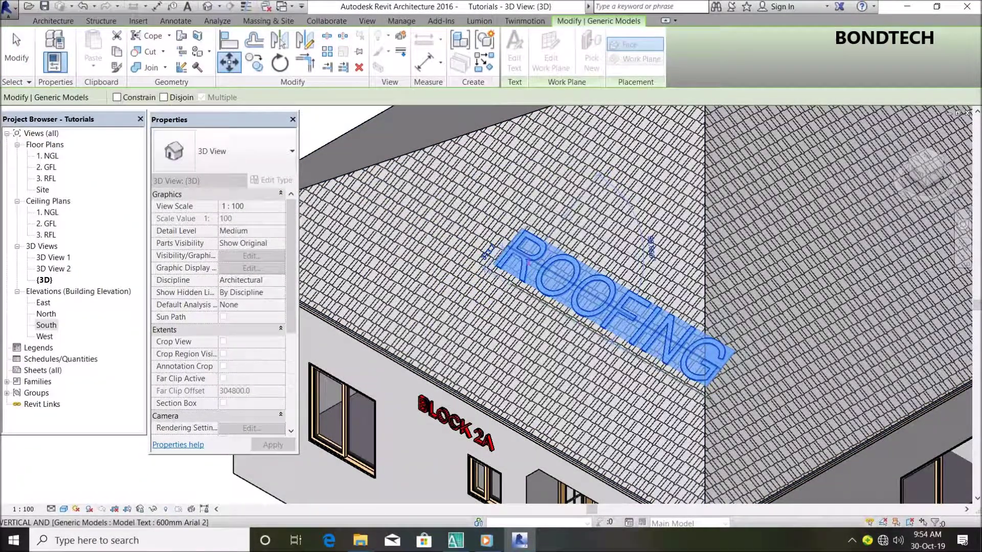
{"action": "left_click", "coordinate": [567, 269]}
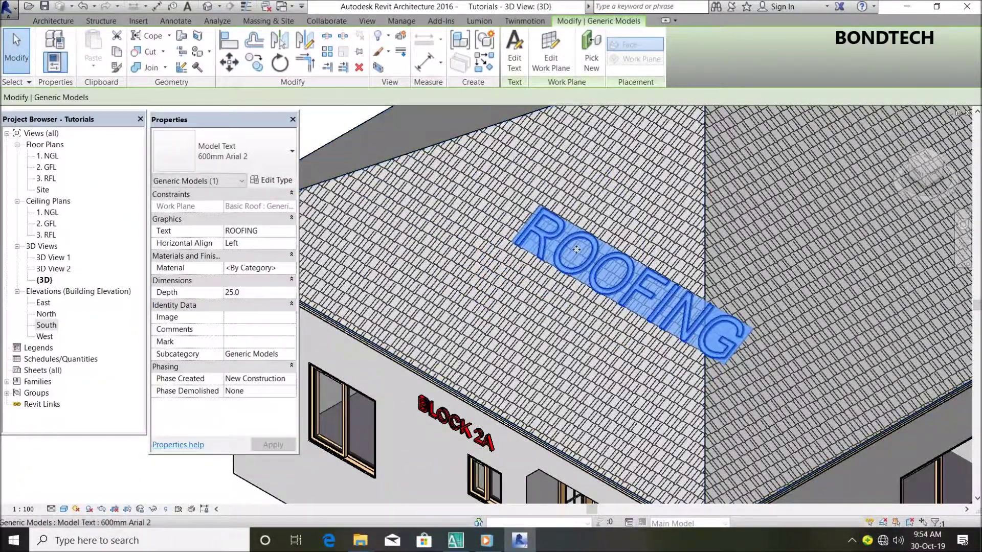
{"action": "left_click", "coordinate": [229, 62]}
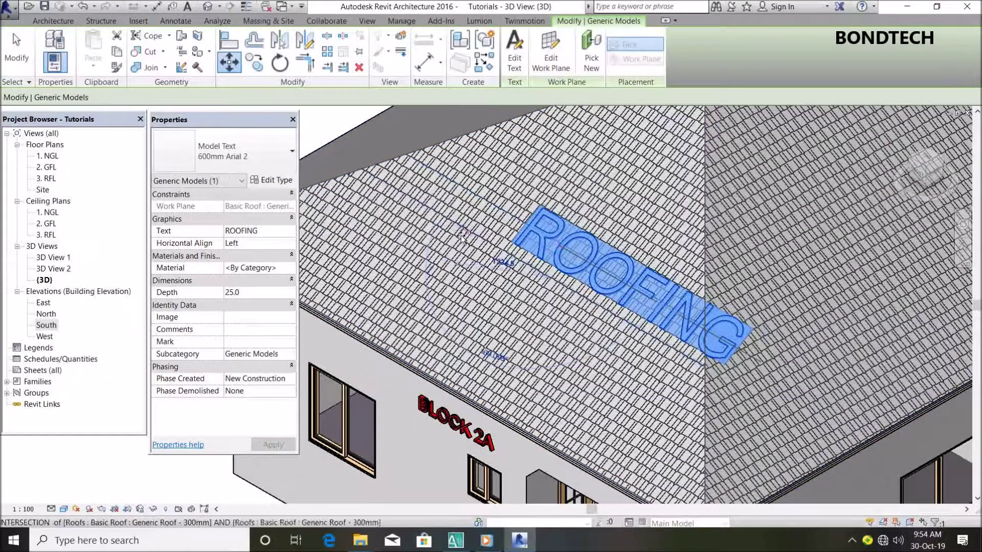
{"action": "left_click", "coordinate": [416, 251]}
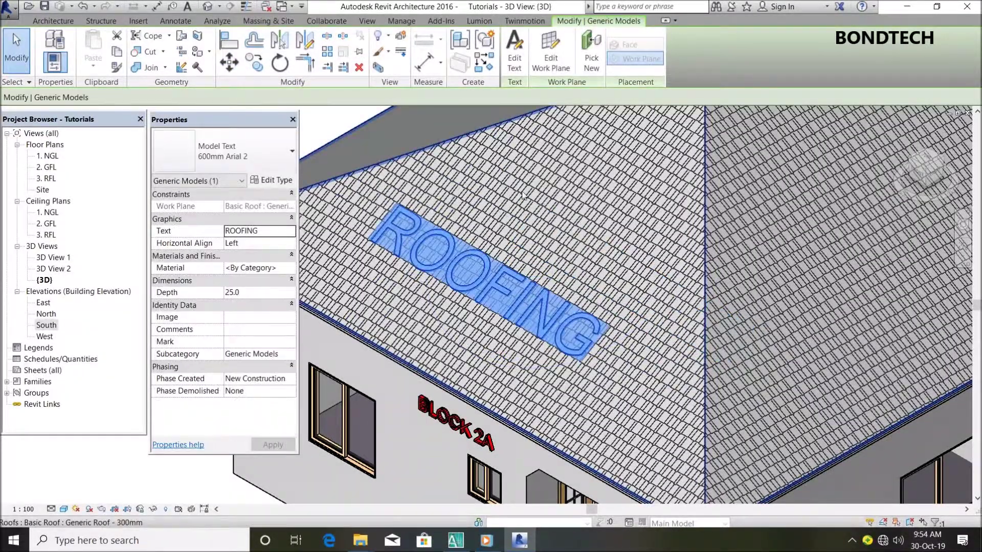
{"action": "scroll", "coordinate": [422, 162], "scroll_direction": "down", "scroll_amount": 3}
{"action": "key", "text": "Escape"}
{"action": "key", "text": "Escape"}
{"action": "scroll", "coordinate": [620, 245], "scroll_direction": "up", "scroll_amount": 4}
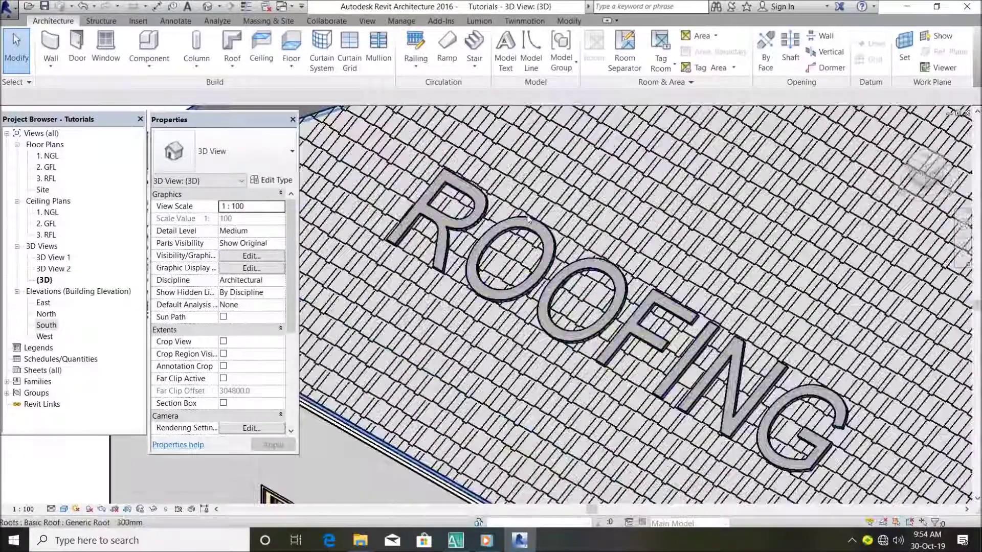
{"action": "scroll", "coordinate": [620, 244], "scroll_direction": "down", "scroll_amount": 3}
{"action": "scroll", "coordinate": [620, 244], "scroll_direction": "down", "scroll_amount": 2}
{"action": "scroll", "coordinate": [520, 290], "scroll_direction": "up", "scroll_amount": 1}
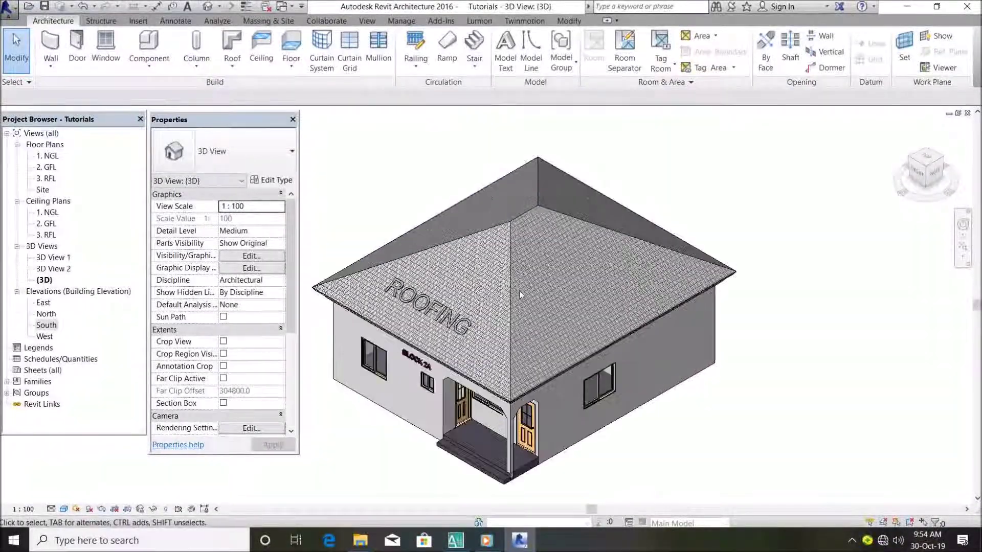
{"action": "scroll", "coordinate": [387, 326], "scroll_direction": "up", "scroll_amount": 1}
{"action": "scroll", "coordinate": [493, 286], "scroll_direction": "up", "scroll_amount": 1}
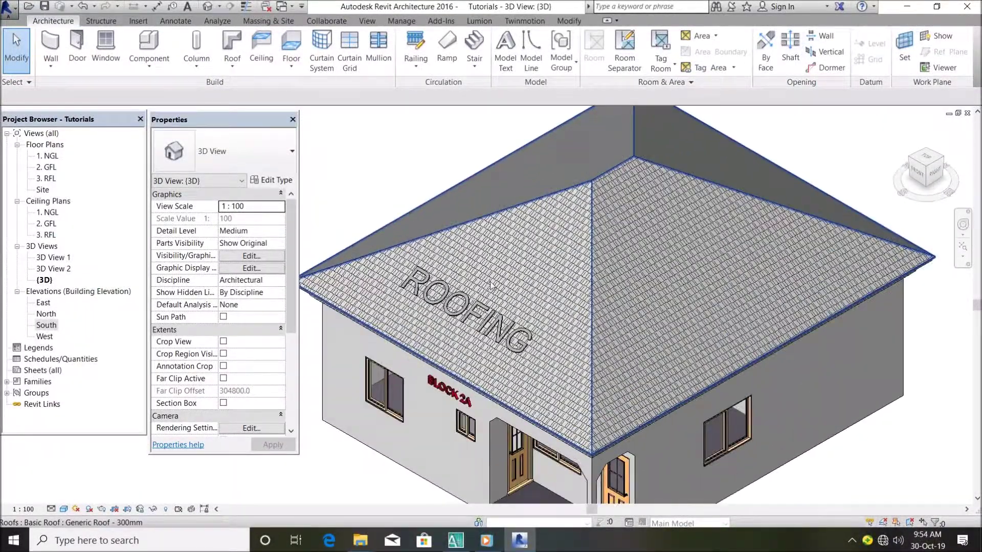
{"action": "scroll", "coordinate": [537, 297], "scroll_direction": "down", "scroll_amount": 1}
{"action": "scroll", "coordinate": [567, 306], "scroll_direction": "down", "scroll_amount": 1}
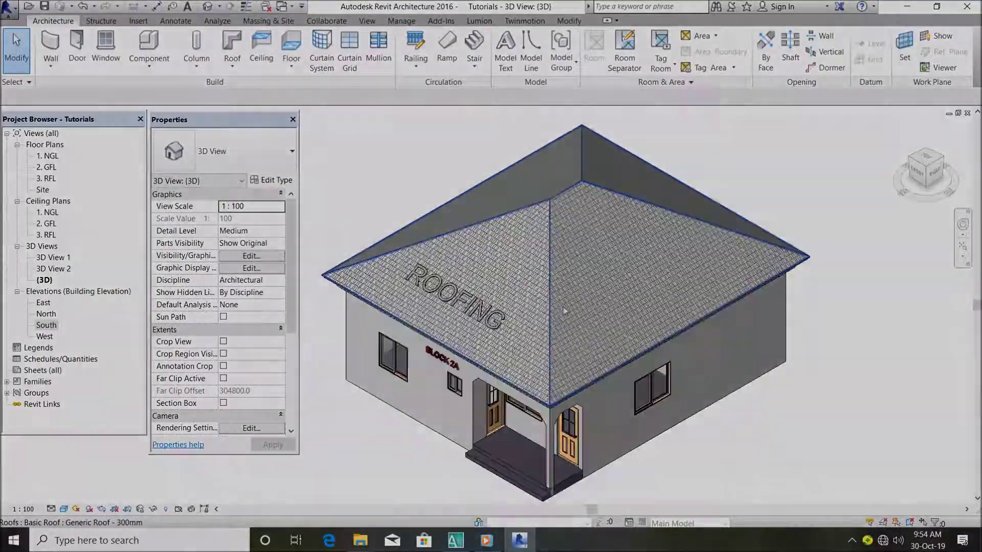